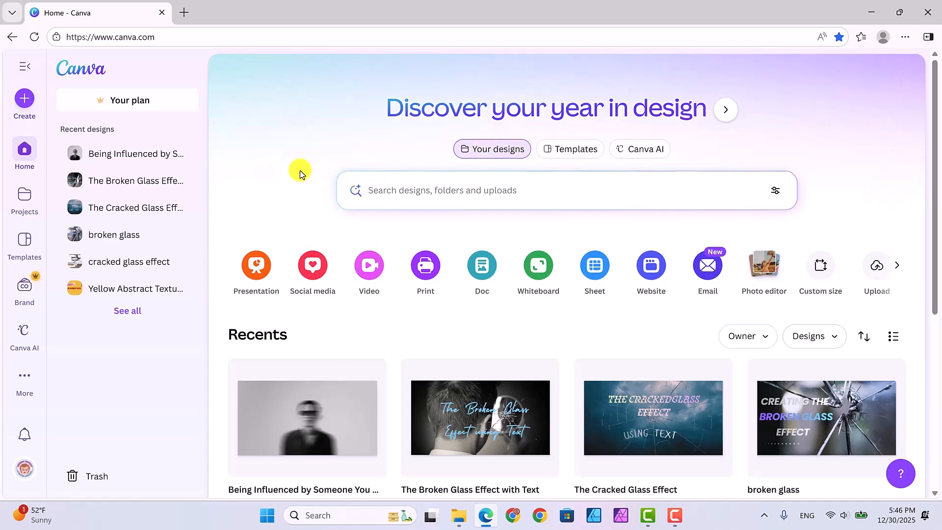
# Step: Create a new YouTube Thumbnail design at 1280 × 720 px from the social media design types
pyautogui.scroll(-1, 301, 170)
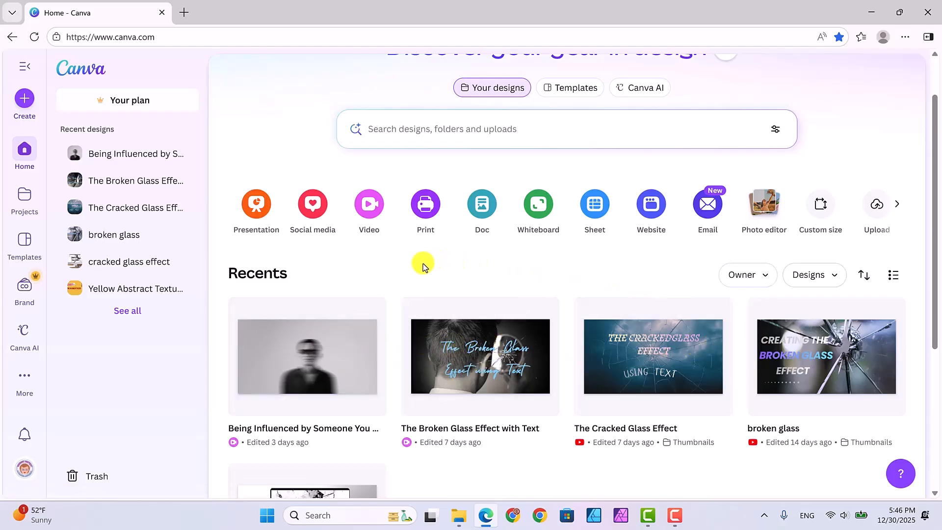
pyautogui.click(312, 206)
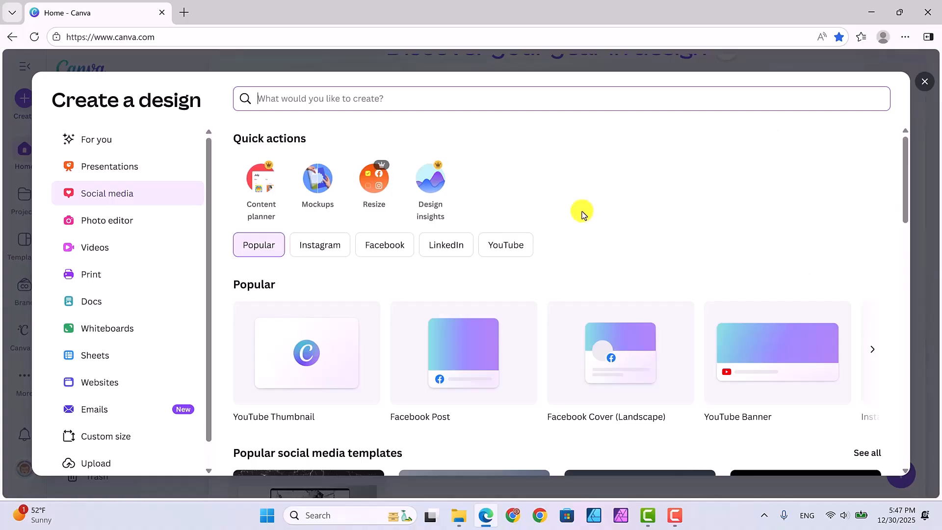
pyautogui.click(310, 350)
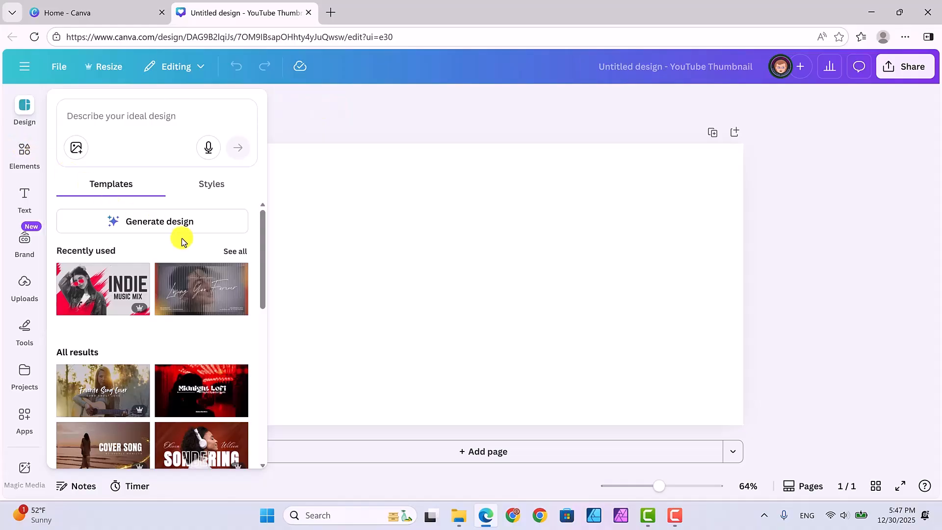
pyautogui.scroll(-3, 182, 239)
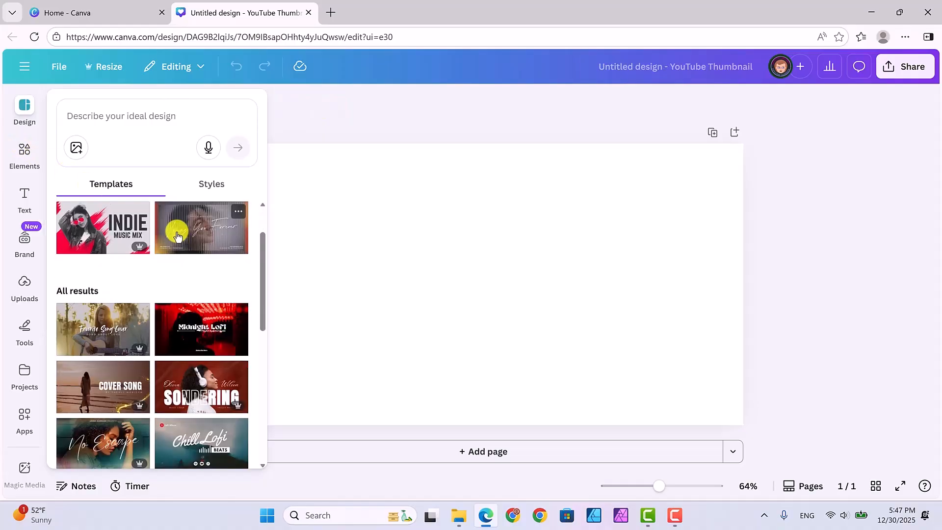
pyautogui.scroll(-1, 177, 231)
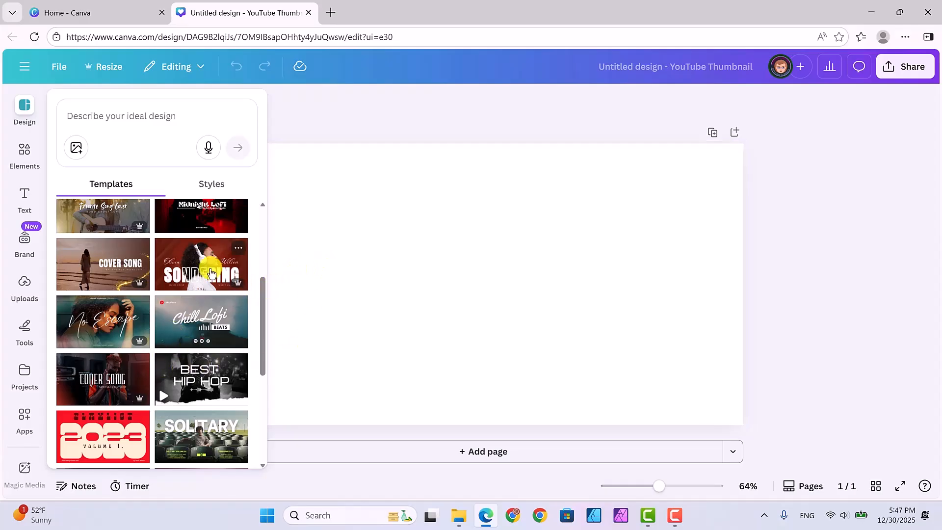
pyautogui.scroll(4, 210, 270)
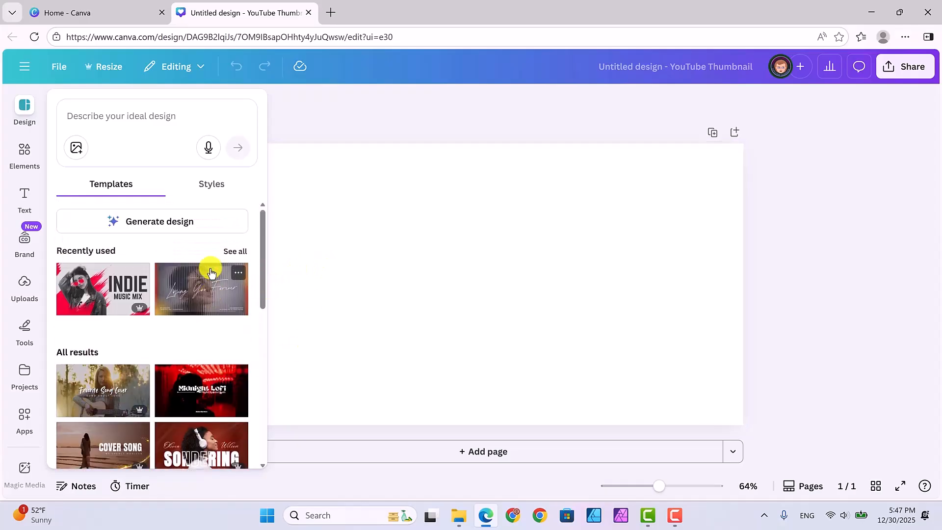
# Step: Add the recently used torn paper photo from Elements and stretch it across the full width of the canvas
pyautogui.click(21, 148)
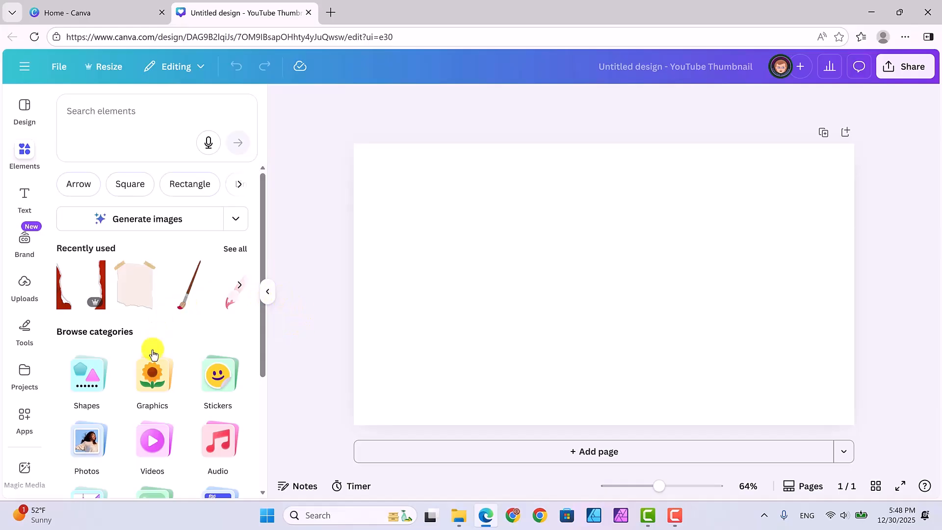
pyautogui.click(84, 433)
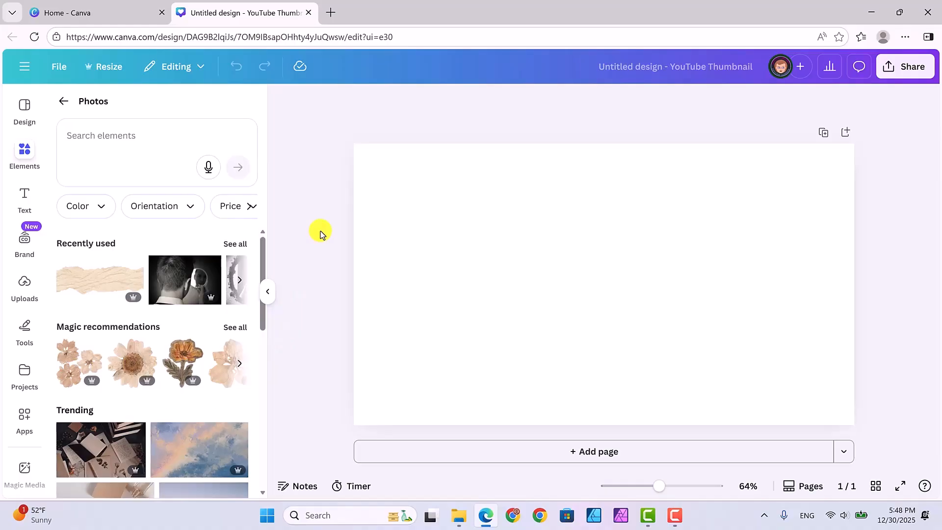
pyautogui.click(98, 275)
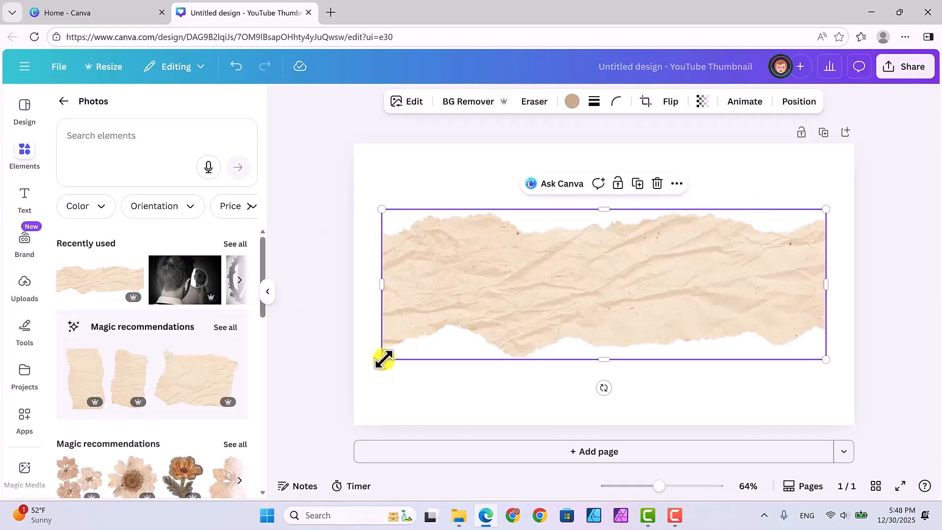
pyautogui.moveTo(381, 360); pyautogui.dragTo(357, 377)
pyautogui.moveTo(826, 290); pyautogui.dragTo(855, 290)
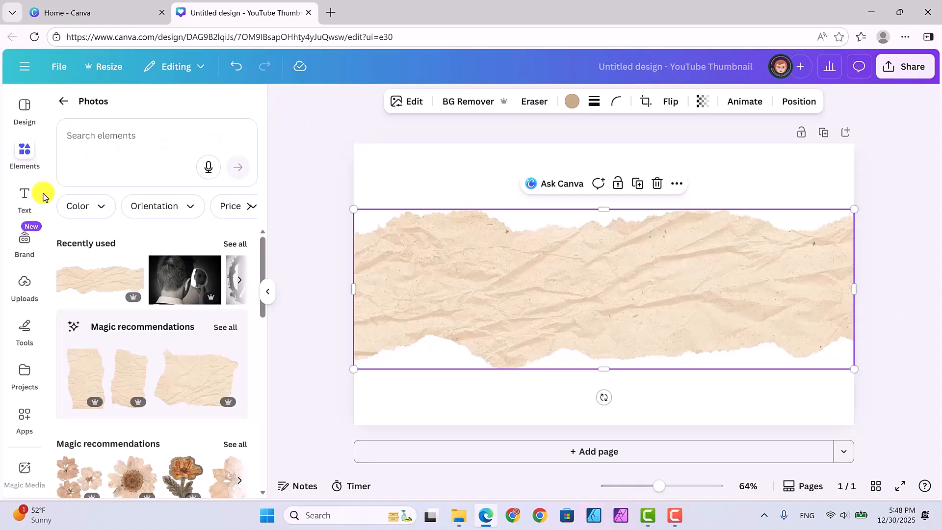
# Step: Add the 'smart move' font combination from the text options and center-align its text
pyautogui.click(24, 194)
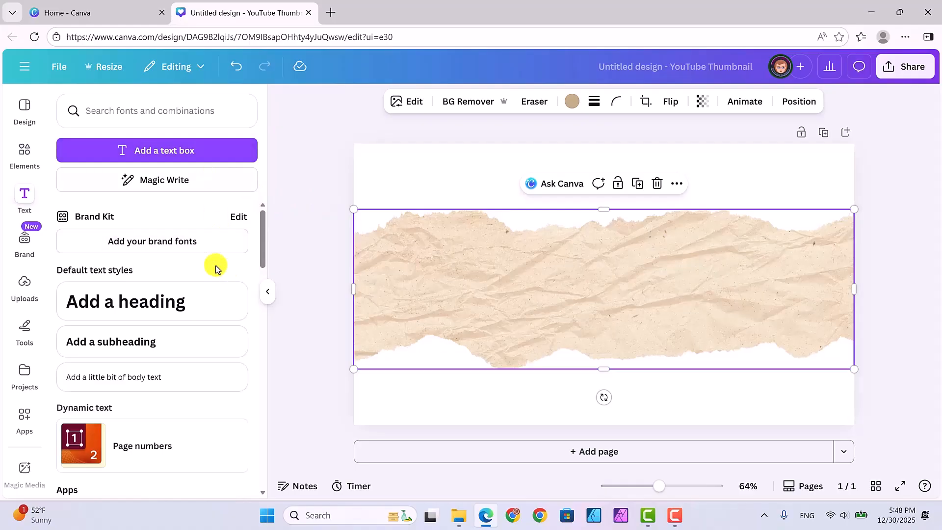
pyautogui.scroll(-4, 216, 268)
pyautogui.scroll(-2, 204, 260)
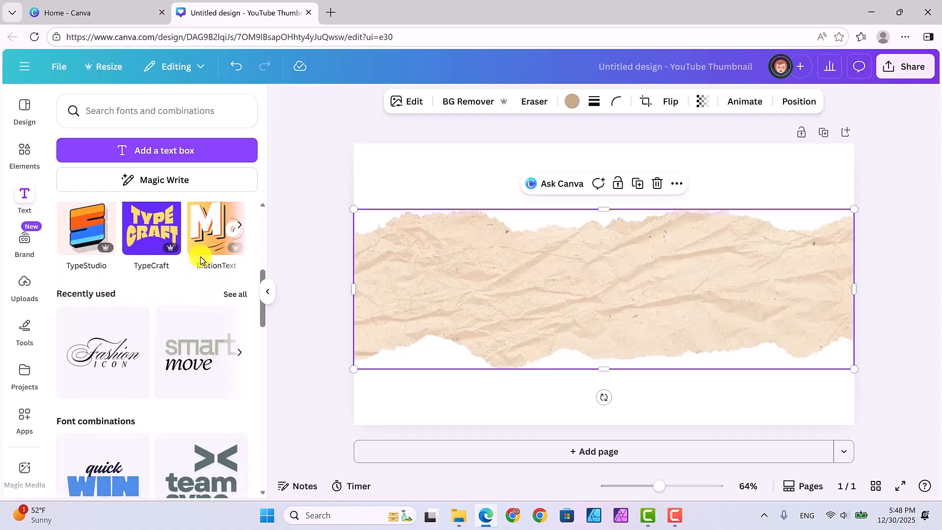
pyautogui.scroll(-1, 201, 260)
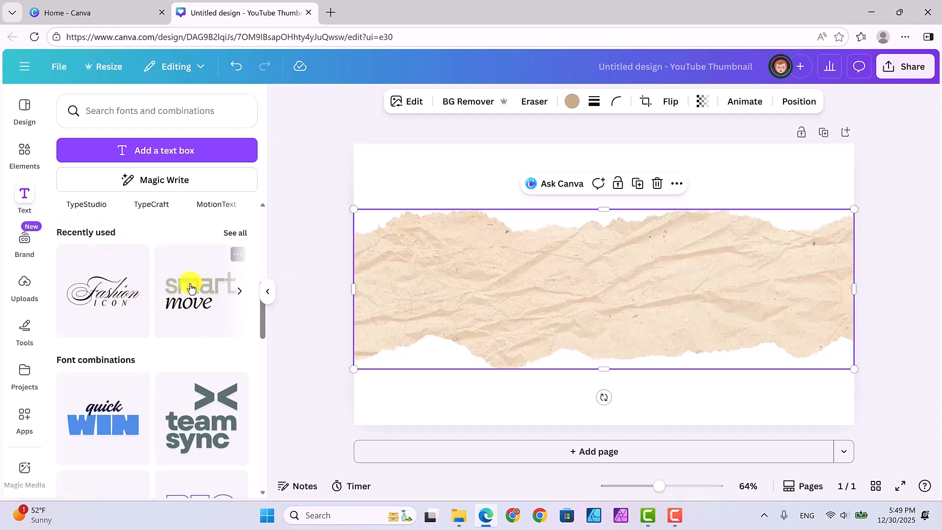
pyautogui.scroll(-2, 186, 288)
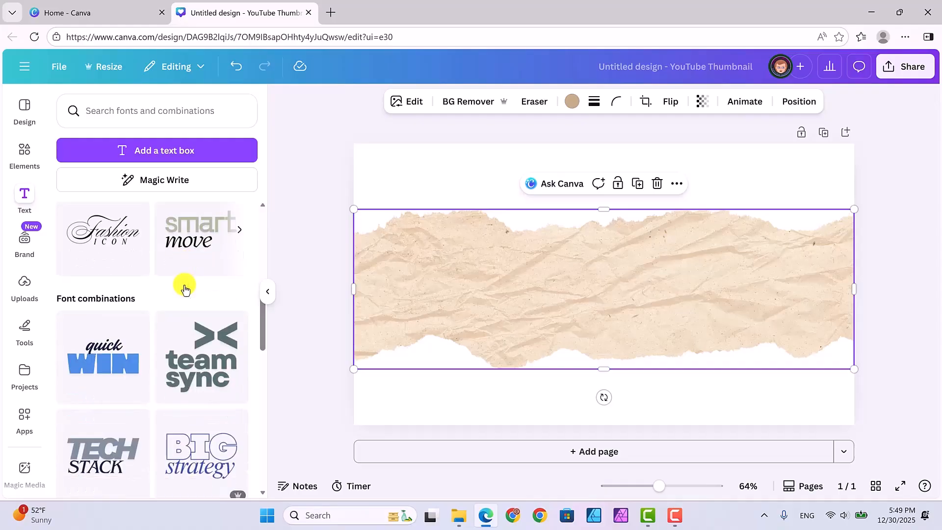
pyautogui.scroll(-5, 186, 289)
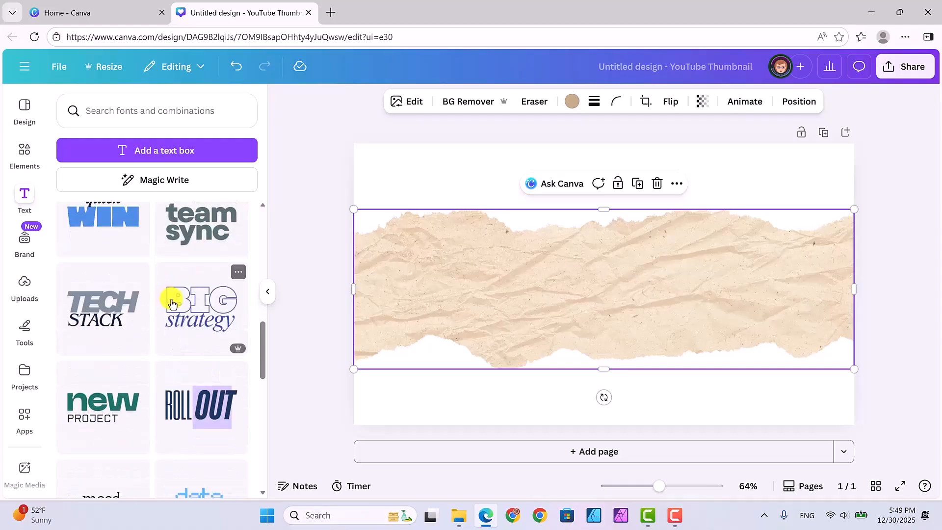
pyautogui.scroll(-5, 173, 304)
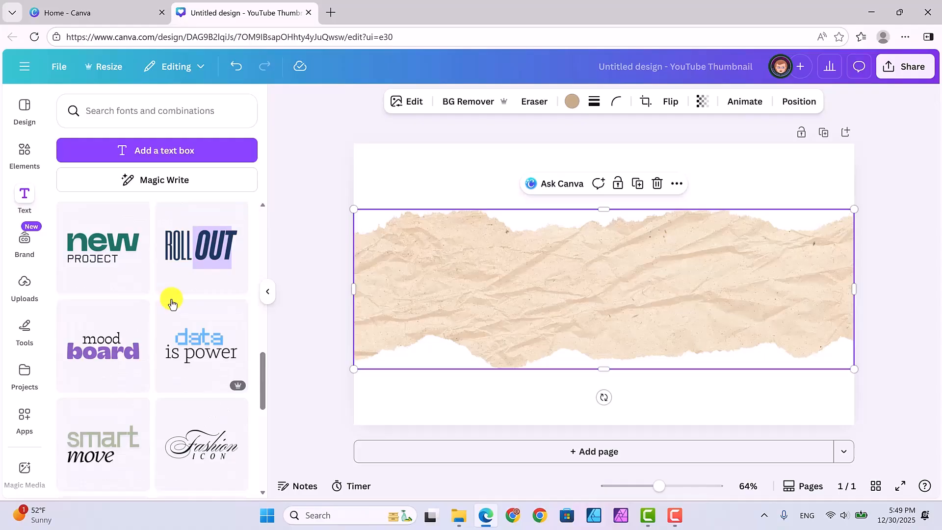
pyautogui.scroll(12, 173, 305)
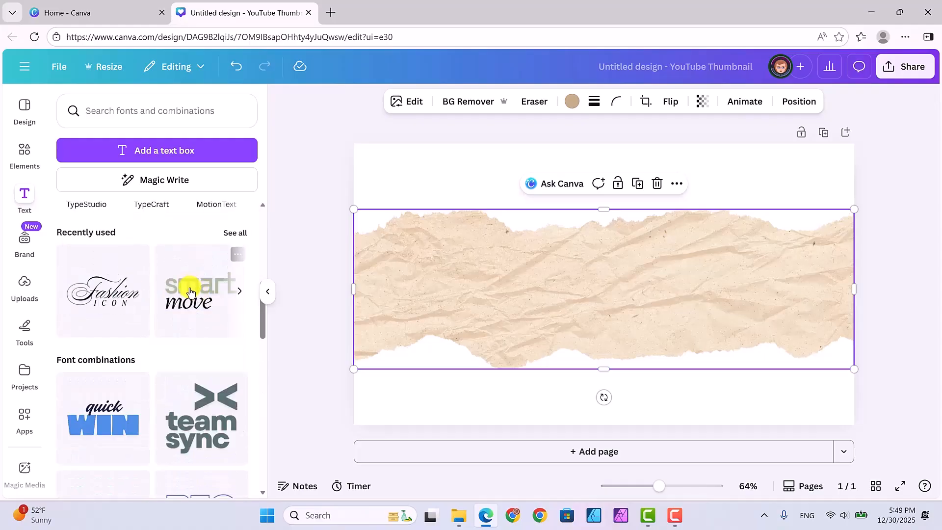
pyautogui.click(190, 292)
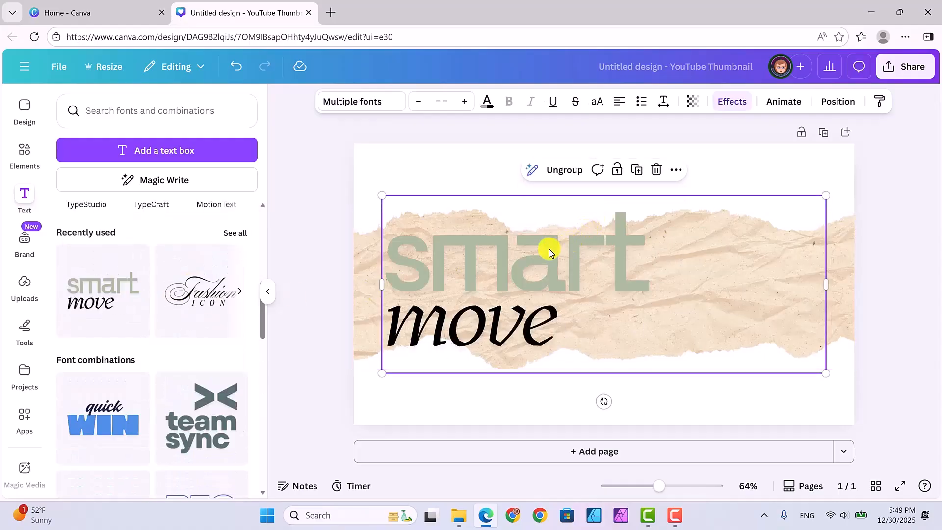
pyautogui.click(620, 101)
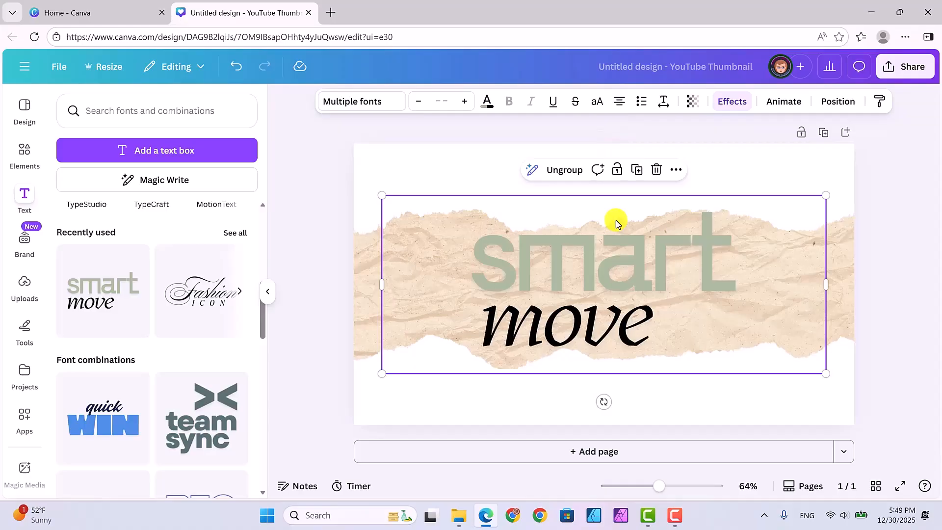
# Step: Replace the word 'smart' with 'Torn Text Effect' and reduce its font size to 158
pyautogui.click(622, 260)
pyautogui.click(620, 259)
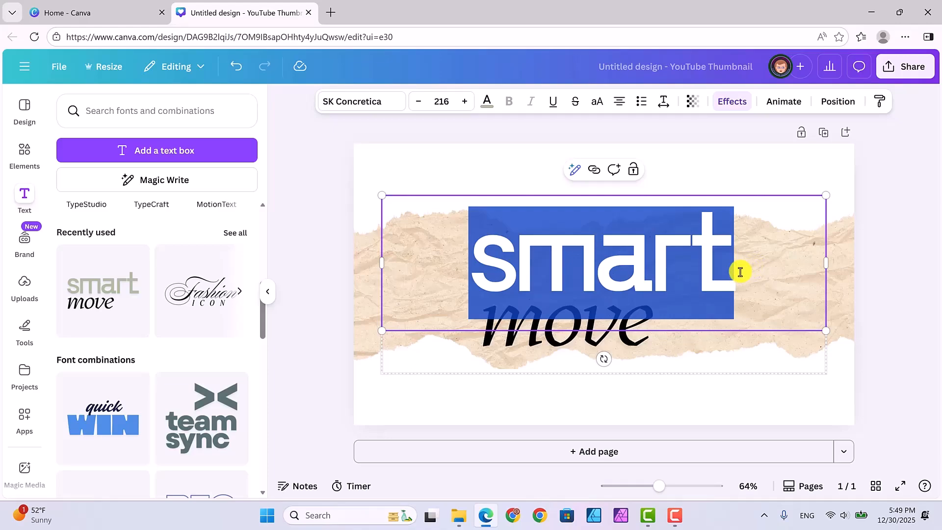
pyautogui.write('Torn ')
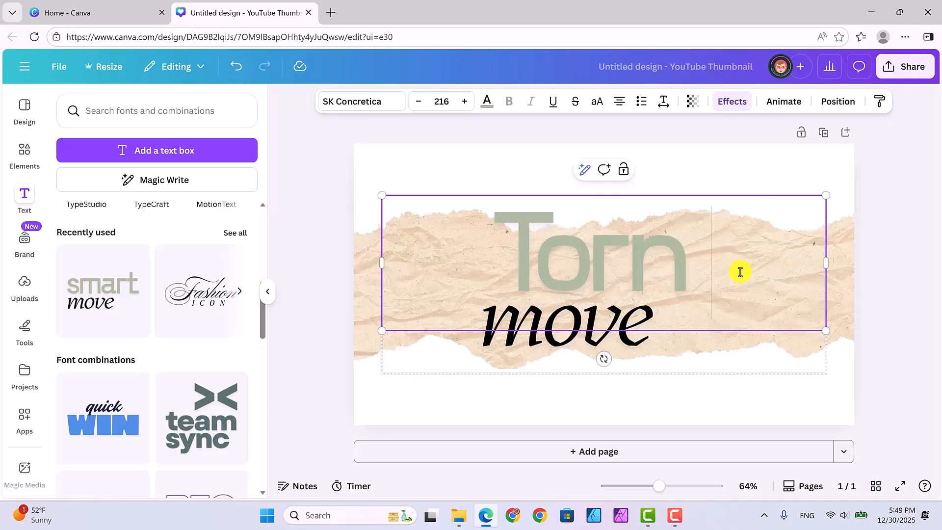
pyautogui.write('Text')
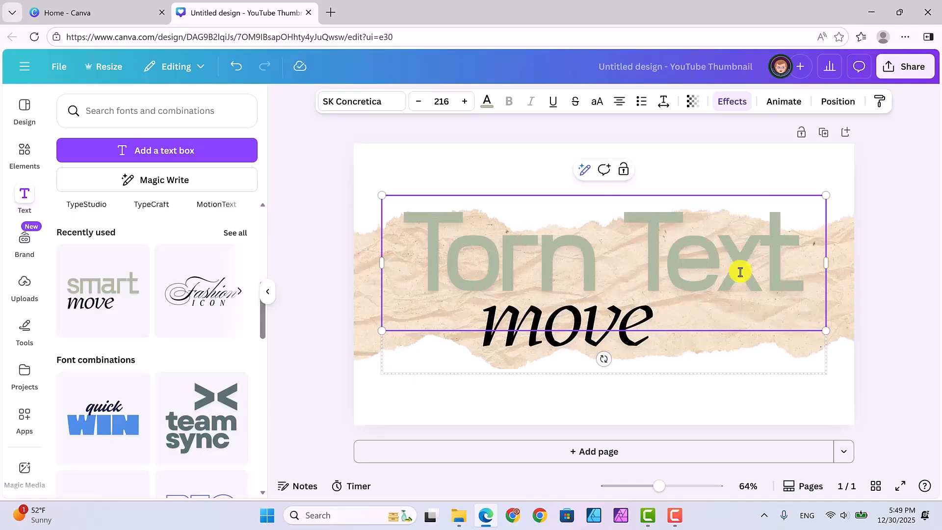
pyautogui.write(' Effect')
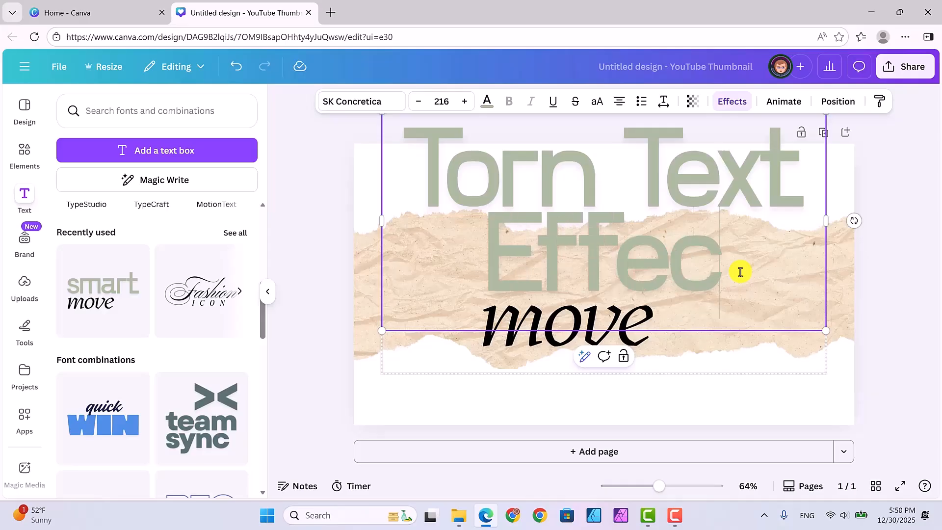
pyautogui.click(419, 105)
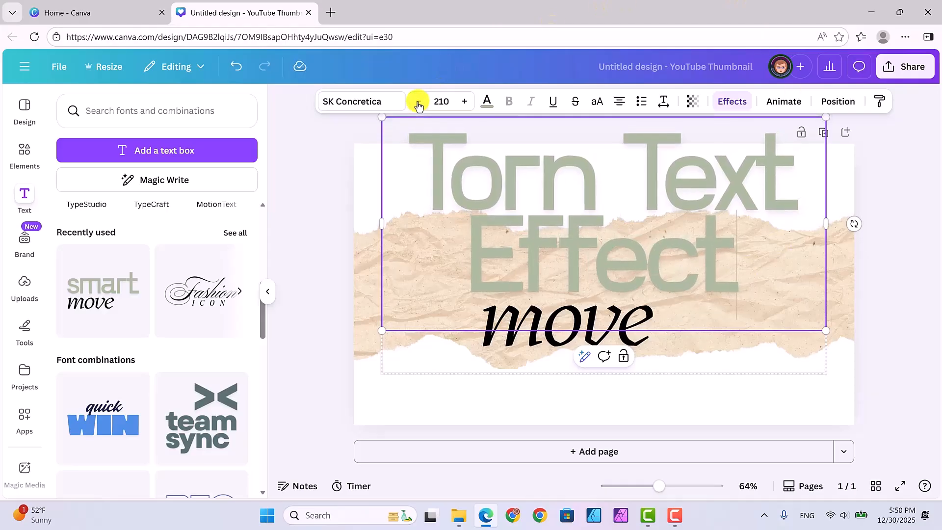
pyautogui.moveTo(418, 105); pyautogui.dragTo(418, 105)
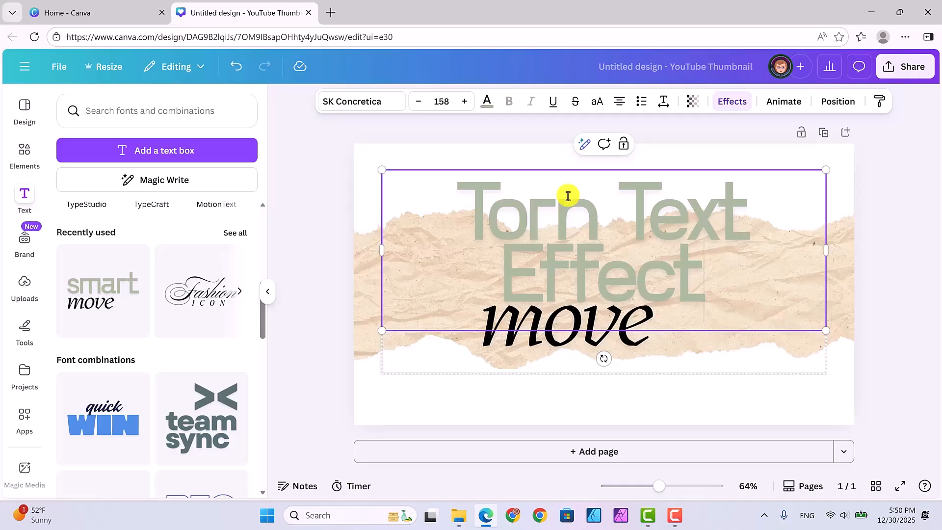
# Step: Change the heading's font to The Seasons from the recently used fonts
pyautogui.click(384, 103)
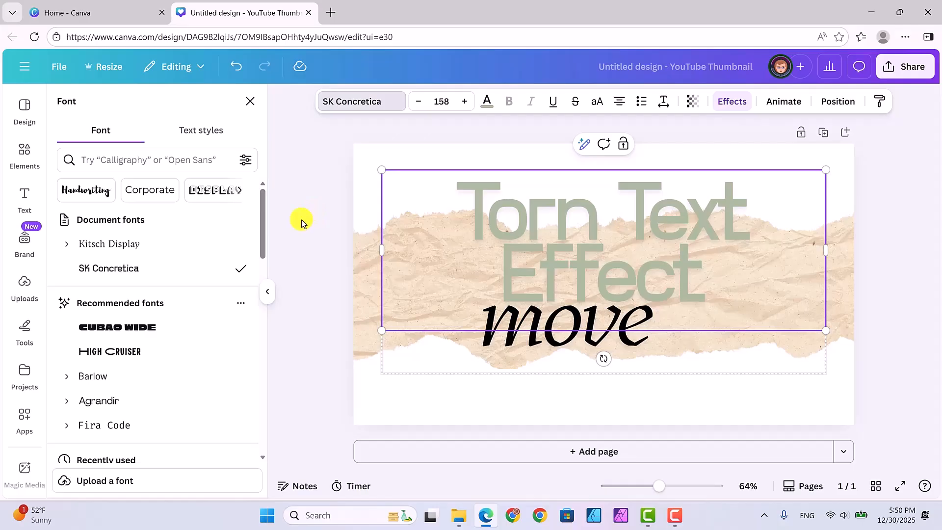
pyautogui.click(86, 191)
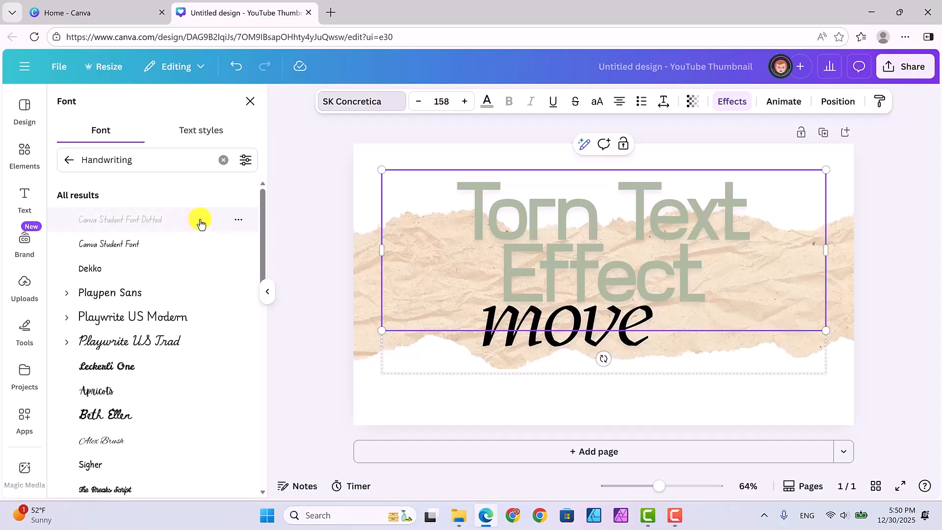
pyautogui.scroll(-3, 201, 223)
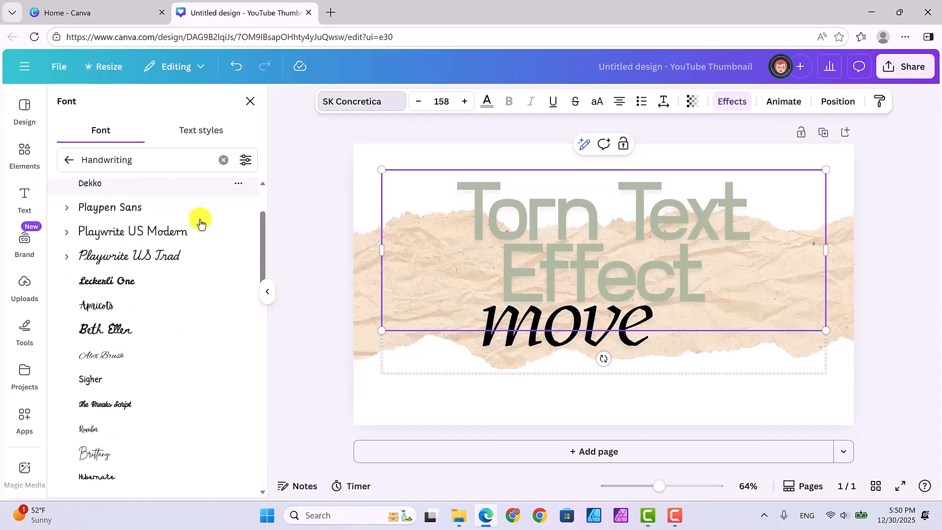
pyautogui.scroll(3, 202, 223)
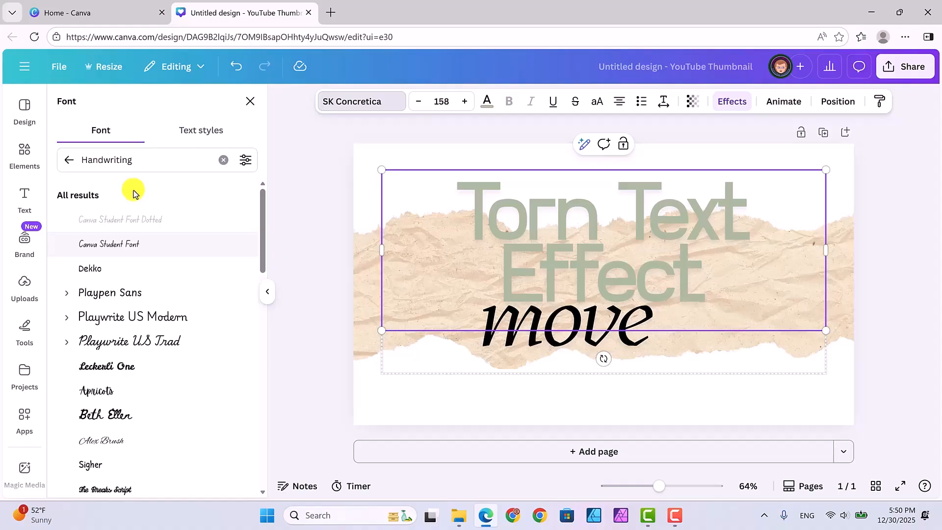
pyautogui.click(65, 162)
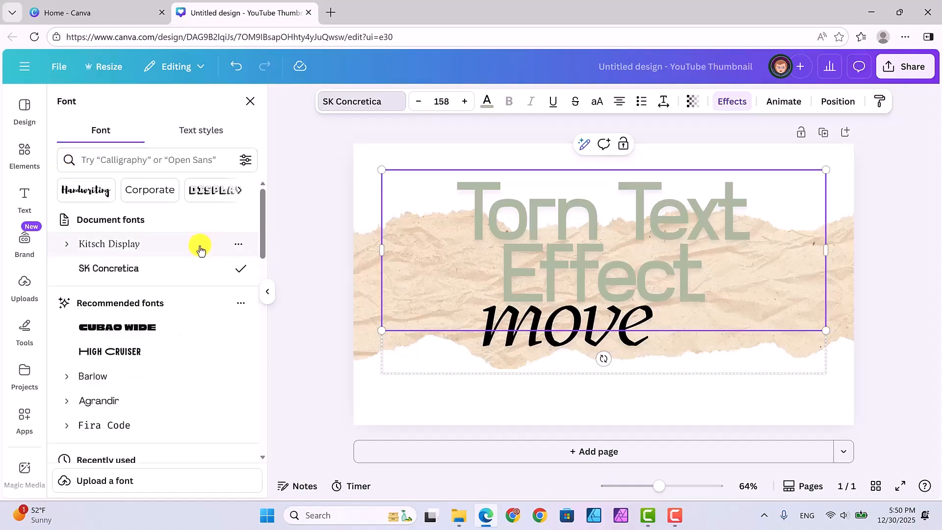
pyautogui.scroll(-2, 191, 322)
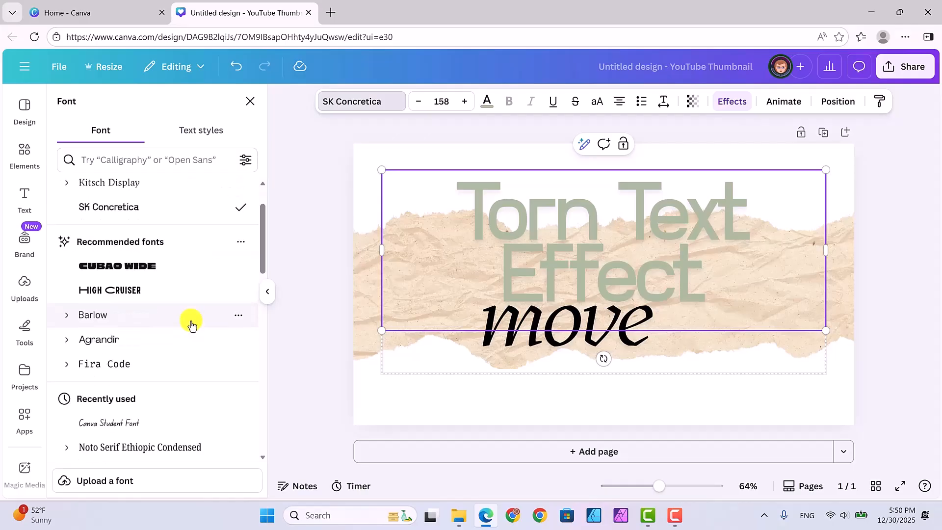
pyautogui.scroll(-4, 191, 324)
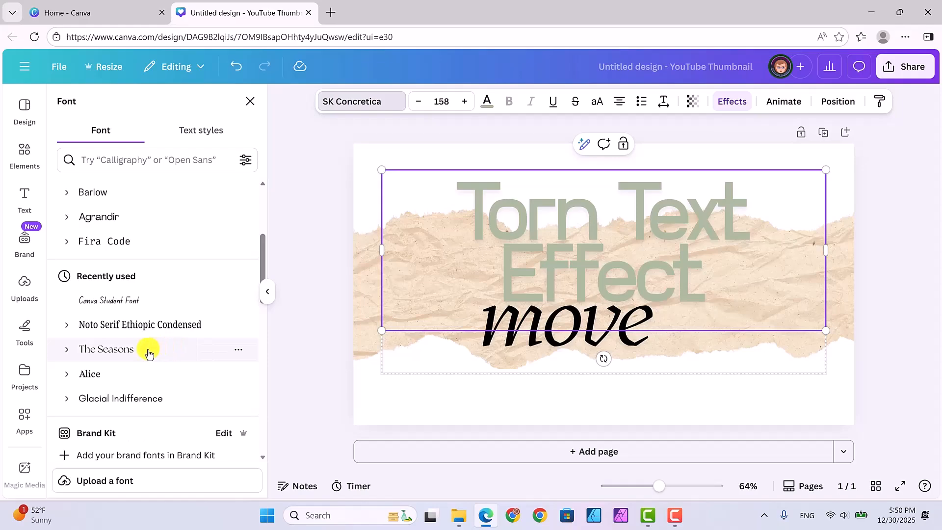
pyautogui.click(111, 349)
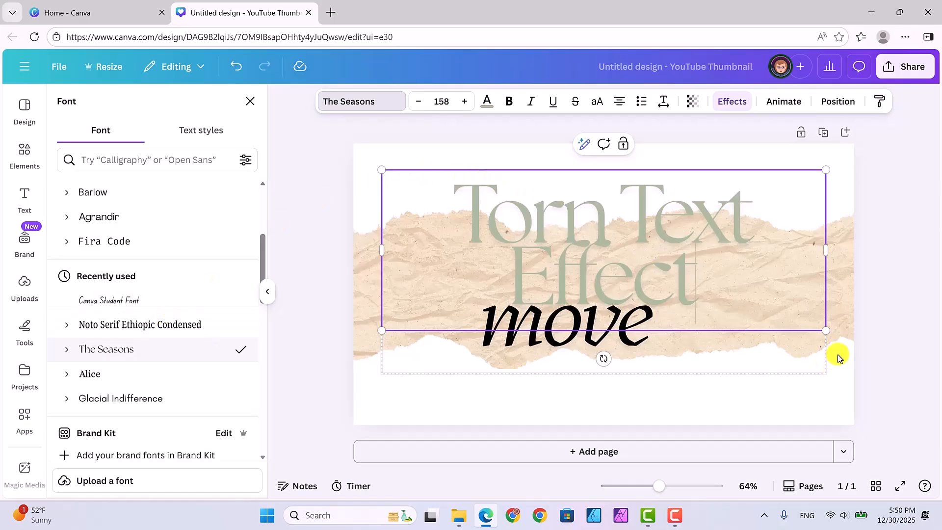
# Step: Resize and widen the heading box so 'Torn Text Effect' fits on one line at size 123
pyautogui.moveTo(824, 326); pyautogui.dragTo(727, 295)
pyautogui.moveTo(725, 232); pyautogui.dragTo(813, 236)
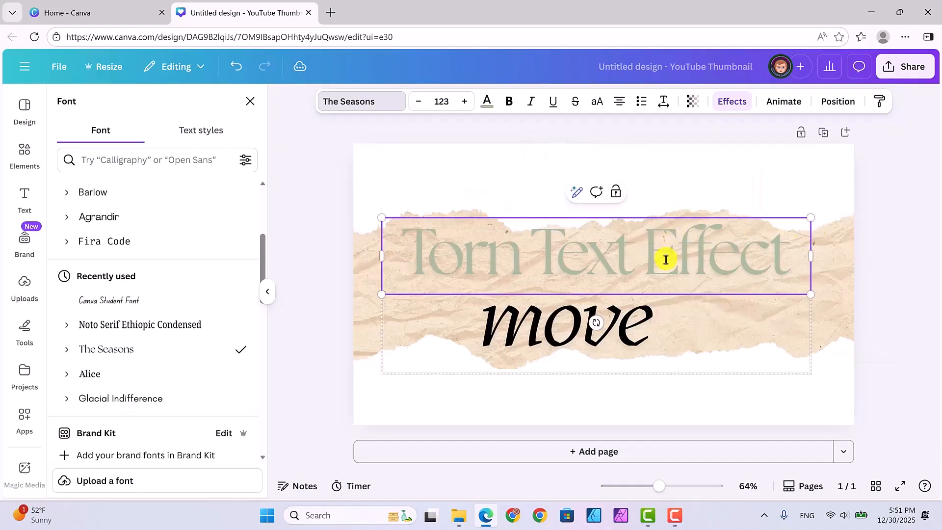
pyautogui.click(880, 378)
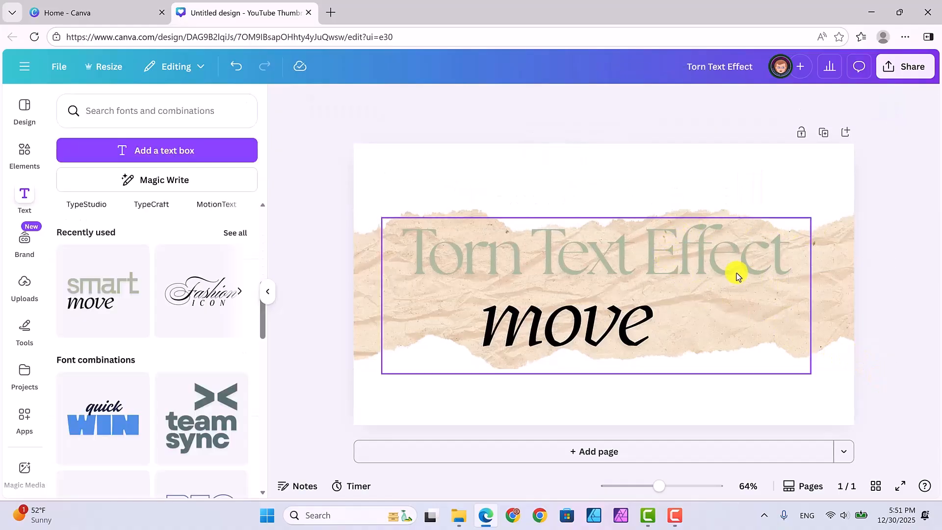
# Step: Select the 'Torn Text Effect' heading and move it up to the torn paper's upper edge
pyautogui.click(717, 261)
pyautogui.click(716, 259)
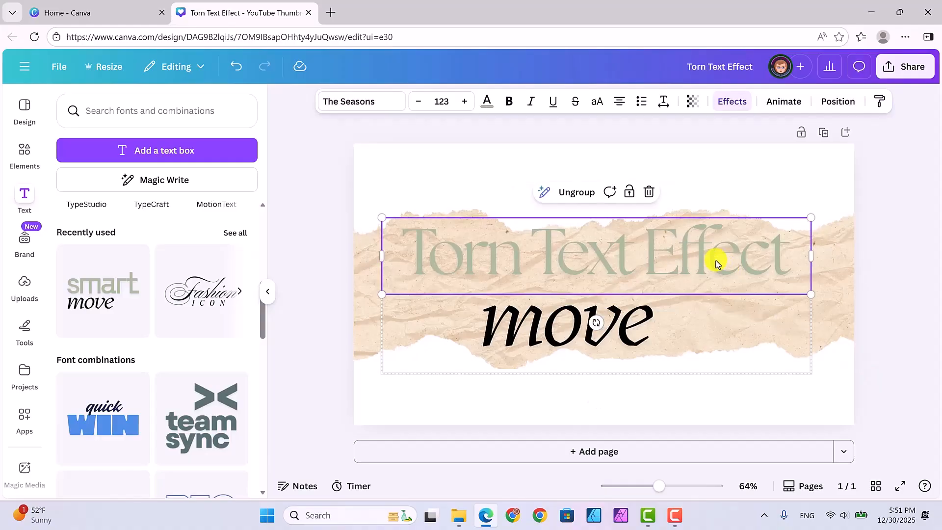
pyautogui.moveTo(715, 258); pyautogui.dragTo(720, 226)
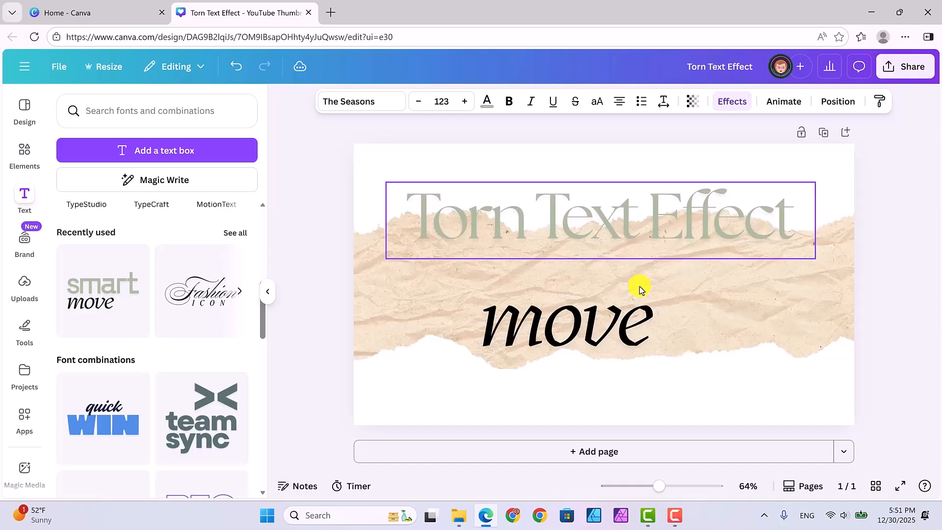
# Step: Replace the word 'move' in the second text box with 'in Affinity'
pyautogui.click(626, 327)
pyautogui.doubleClick(623, 323)
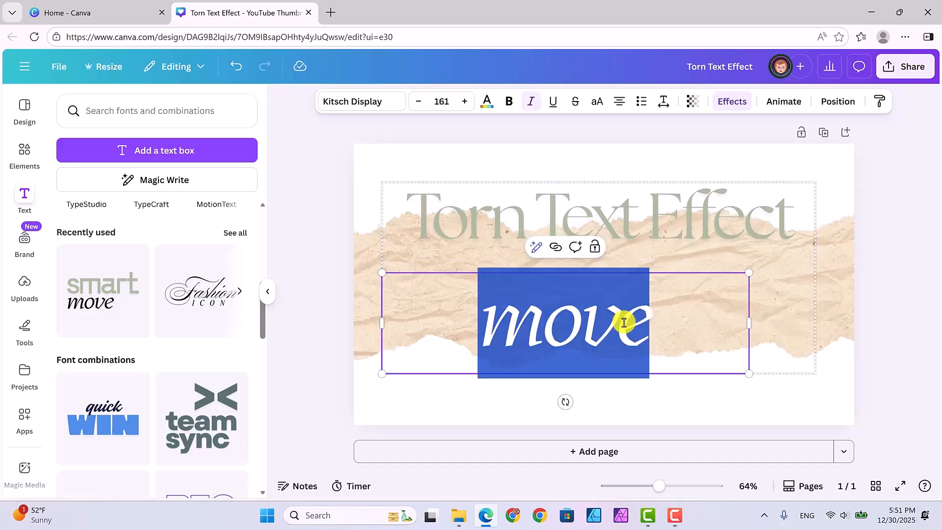
pyautogui.write('in ')
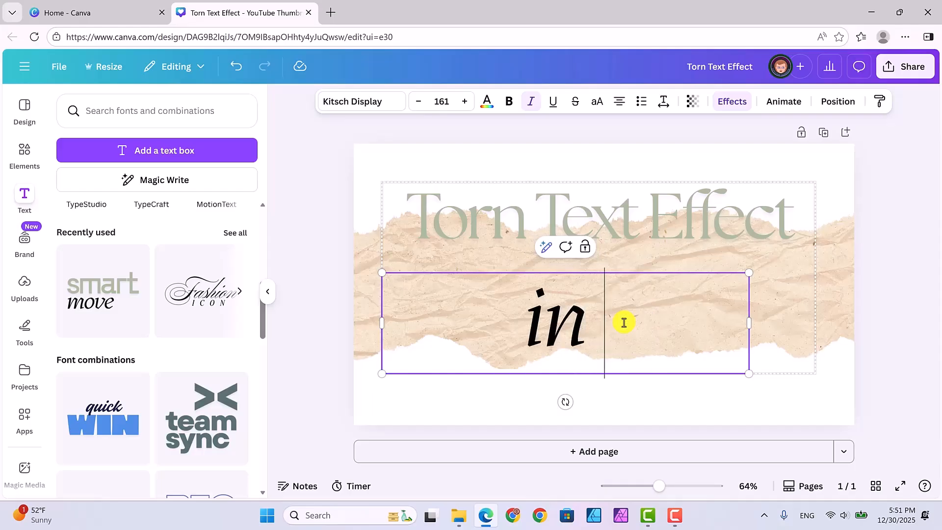
pyautogui.write('Affinity')
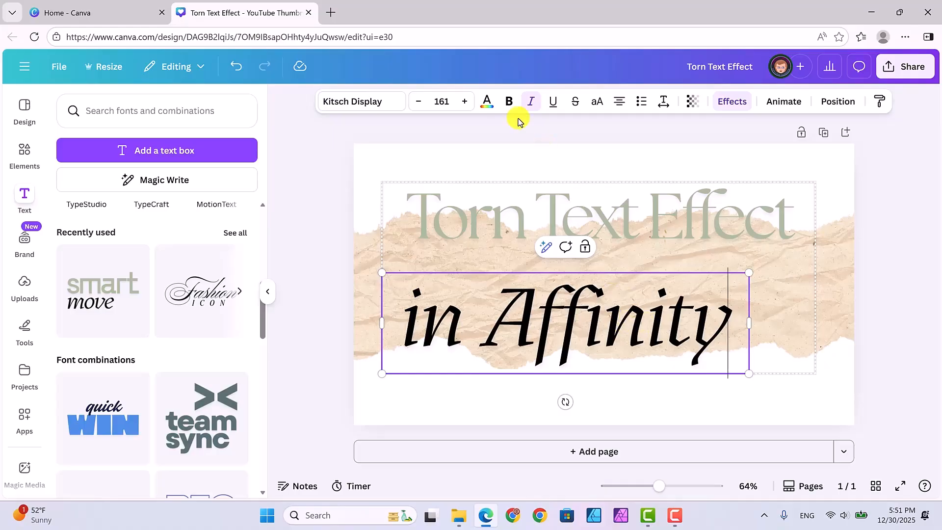
# Step: Decrease the 'in Affinity' text's font size to 126
pyautogui.click(420, 102)
pyautogui.click(420, 102)
pyautogui.click(420, 102)
pyautogui.click(421, 102)
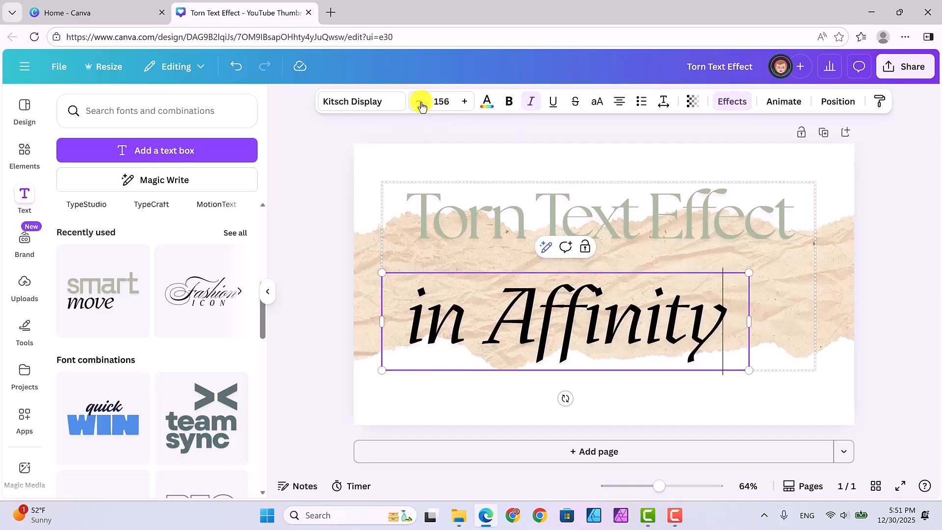
pyautogui.click(420, 102)
pyautogui.click(420, 102)
pyautogui.click(420, 102)
pyautogui.click(421, 102)
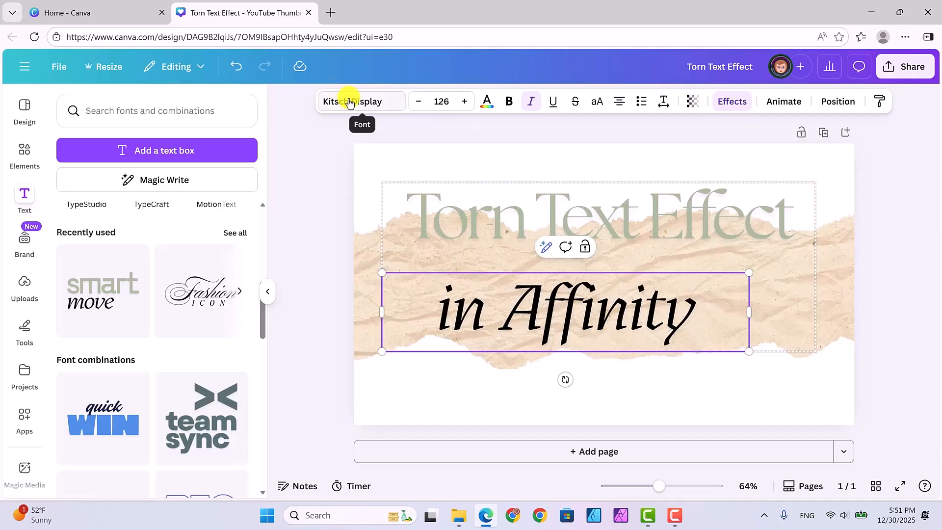
pyautogui.click(611, 337)
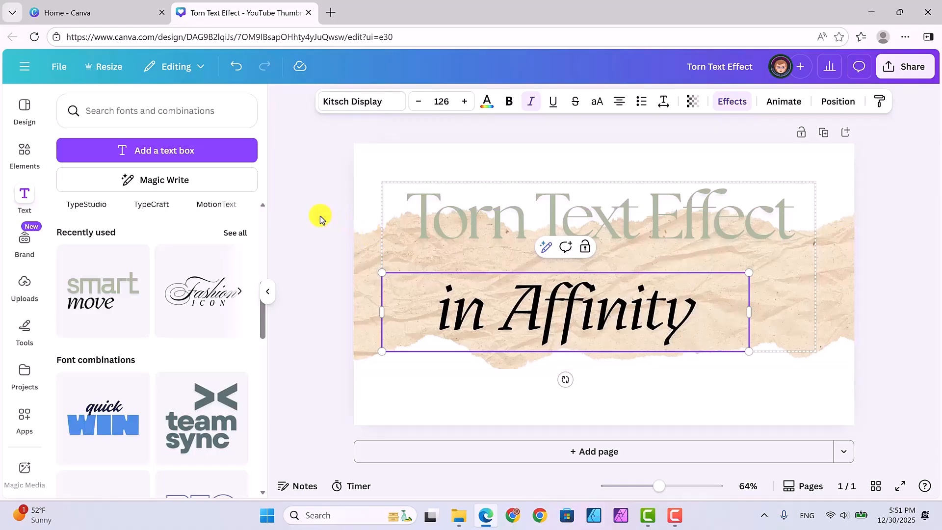
# Step: Select all of 'in Affinity' and change its font to Canva Student Font from the recently used fonts
pyautogui.click(487, 101)
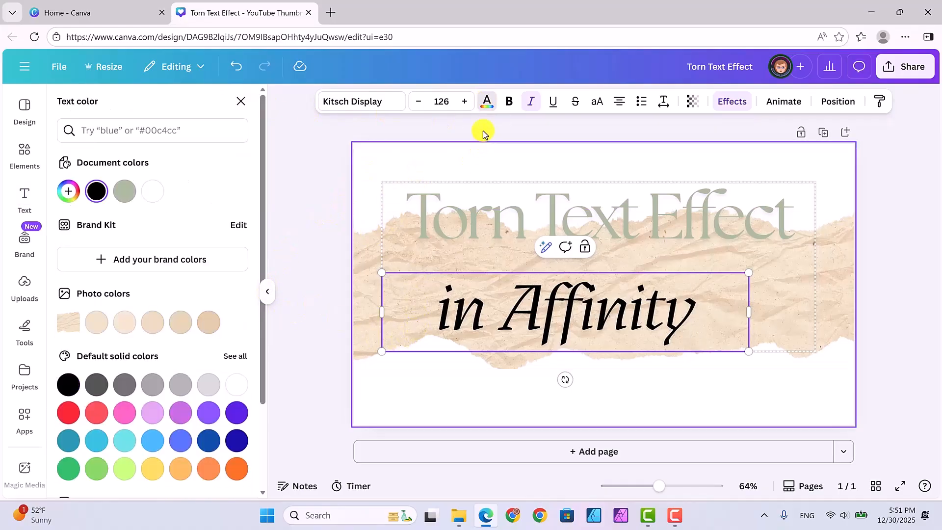
pyautogui.click(378, 103)
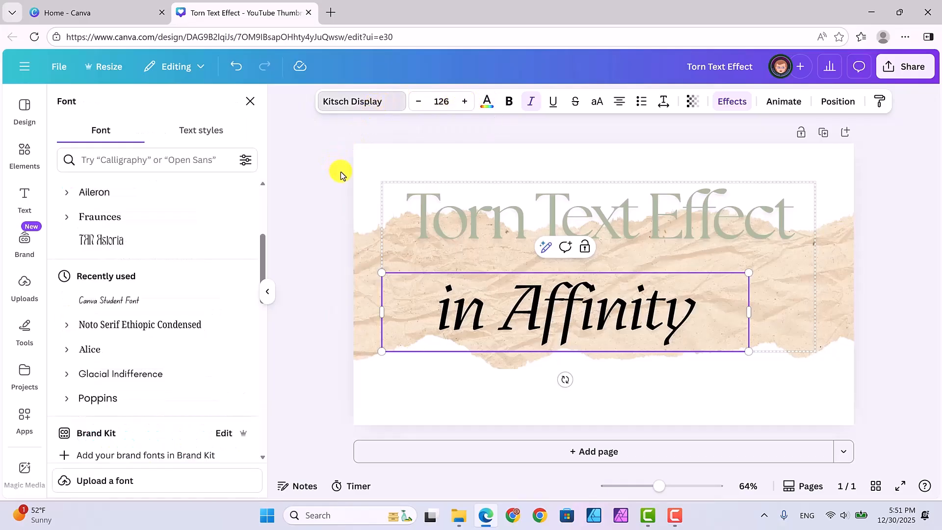
pyautogui.doubleClick(458, 321)
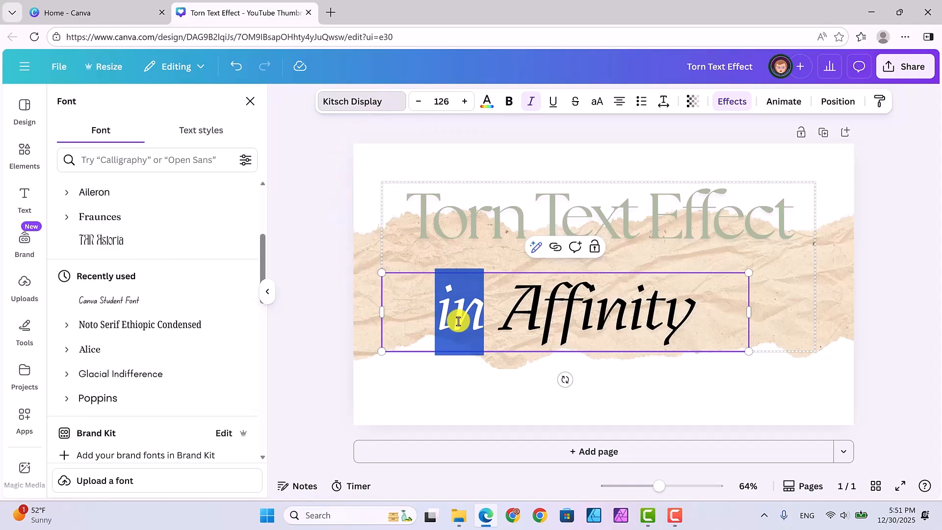
pyautogui.click(430, 322)
pyautogui.hotkey('ctrl', 'shift', 'Right')
pyautogui.hotkey('ctrl', 'shift', 'Right')
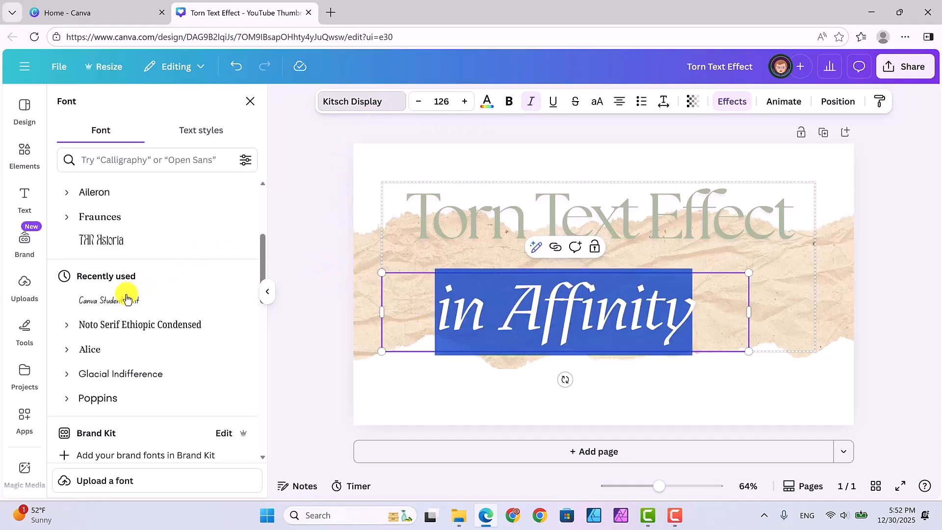
pyautogui.click(111, 301)
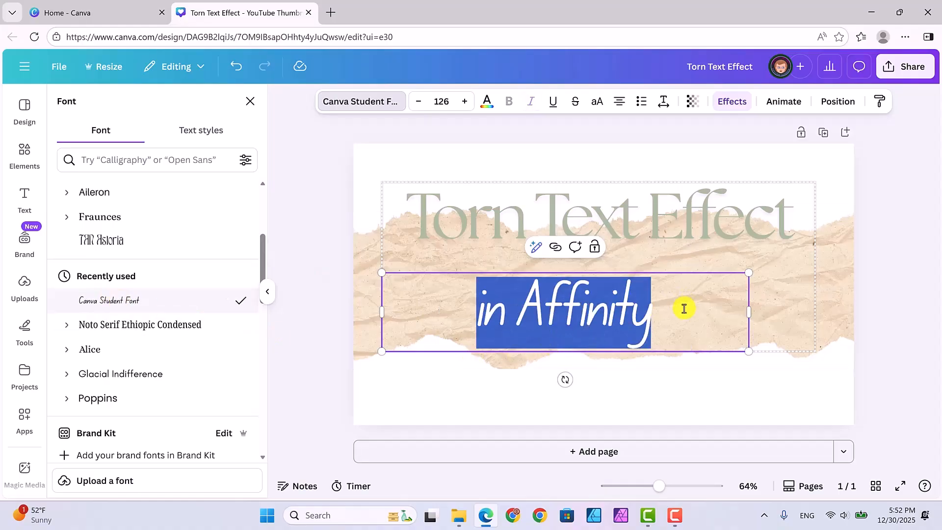
# Step: Move the 'in Affinity' text box slightly down and to the right, then deselect it
pyautogui.click(719, 345)
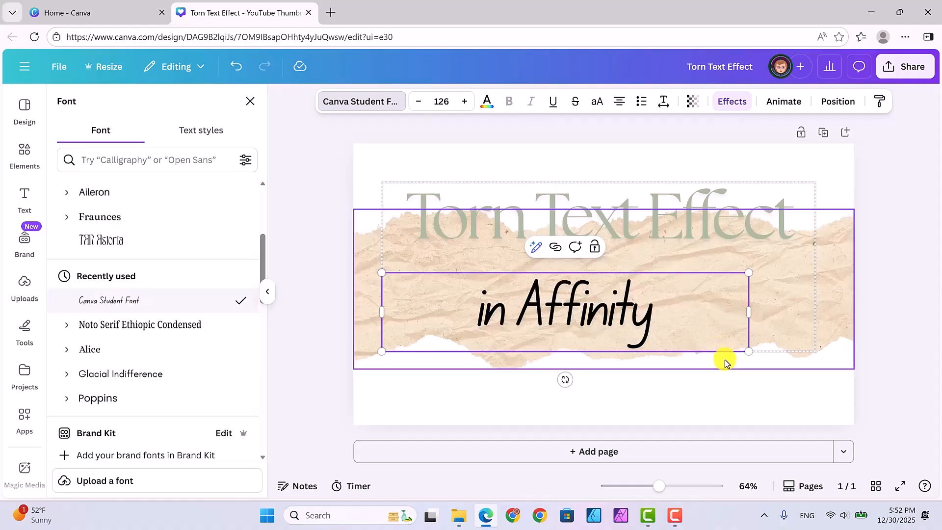
pyautogui.click(680, 327)
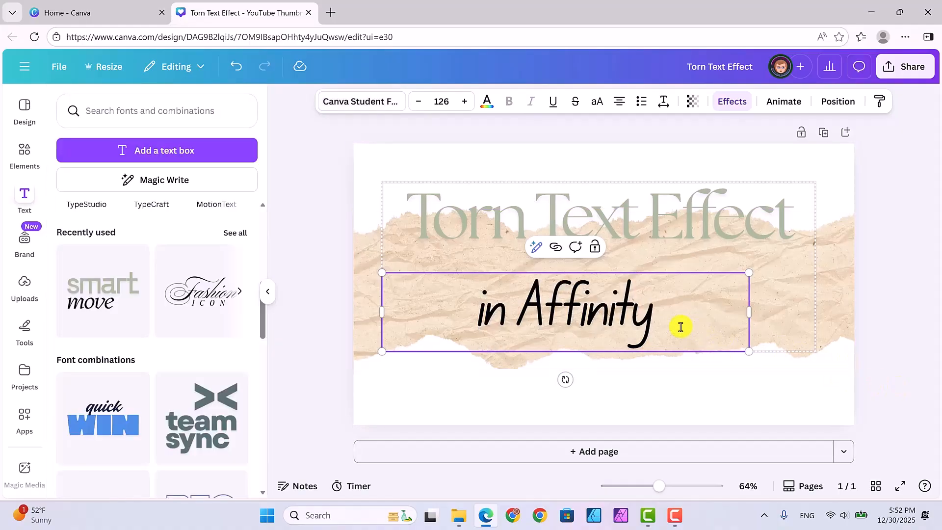
pyautogui.click(724, 326)
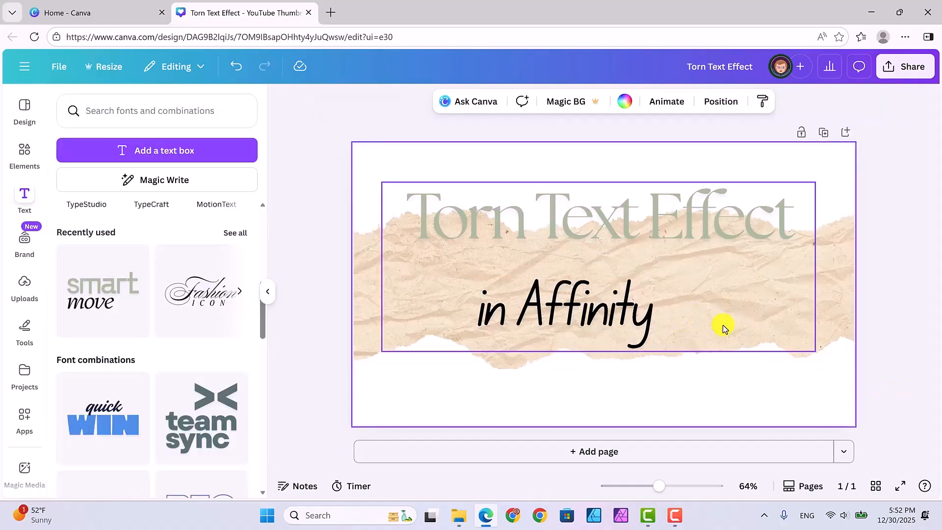
pyautogui.click(723, 325)
pyautogui.click(673, 320)
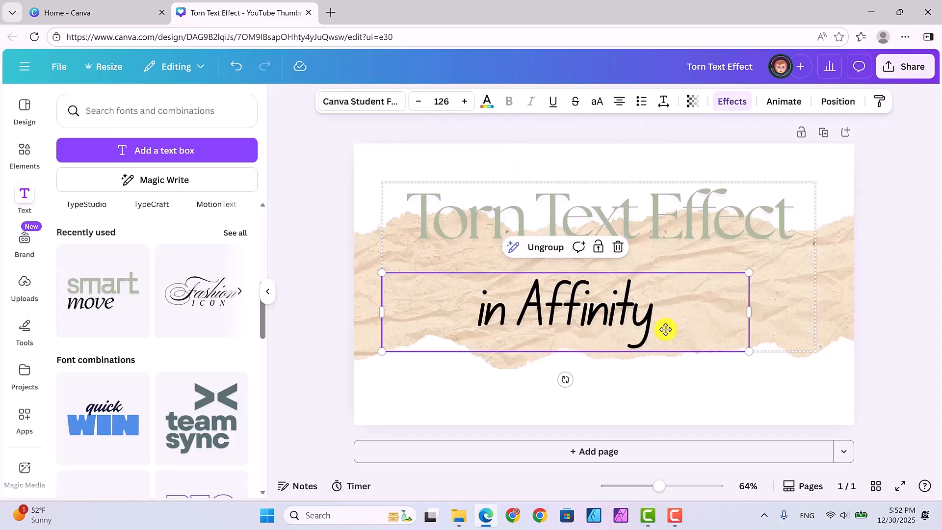
pyautogui.moveTo(665, 329); pyautogui.dragTo(692, 347)
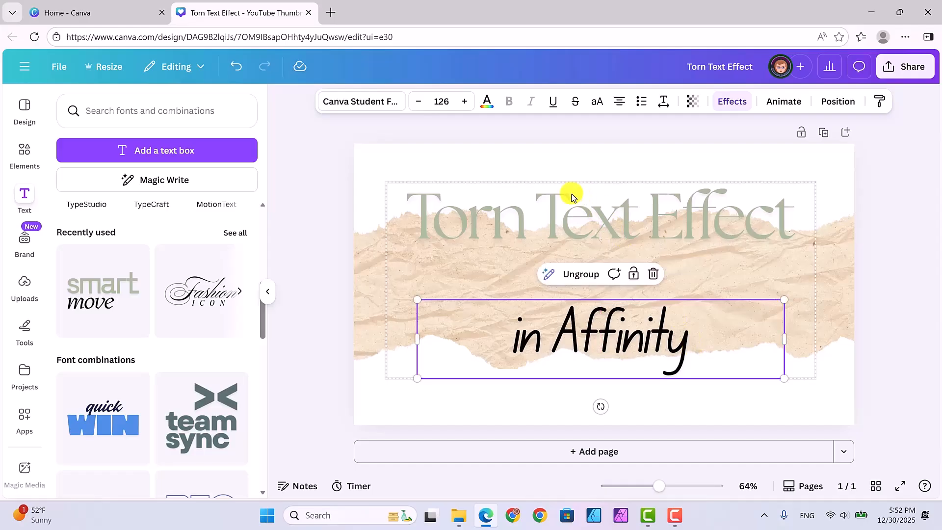
pyautogui.click(898, 356)
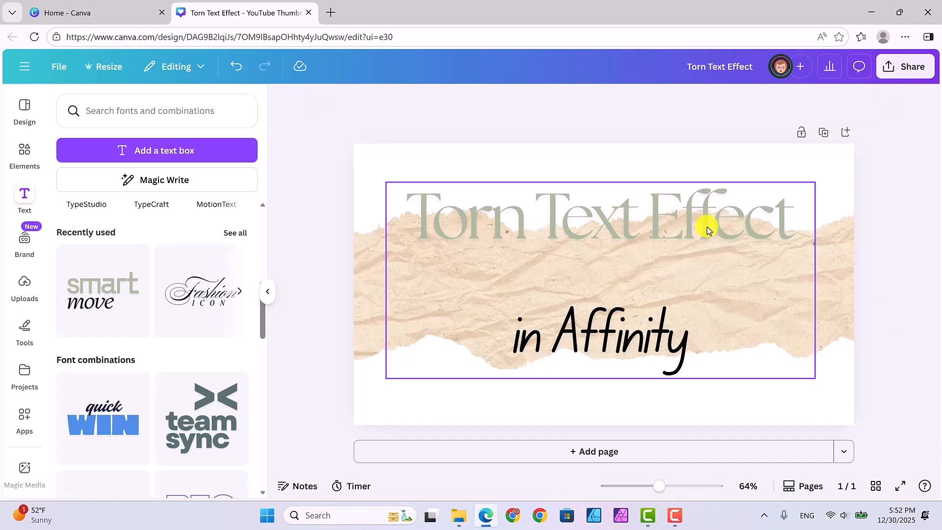
# Step: Apply a dark brown-to-gold default gradient as the heading's text color, then deselect it
pyautogui.click(593, 220)
pyautogui.click(593, 220)
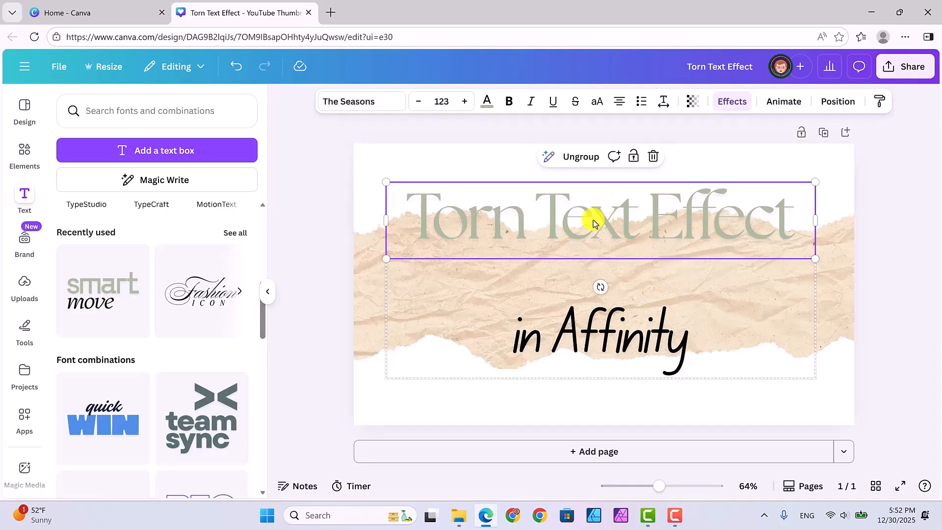
pyautogui.click(486, 104)
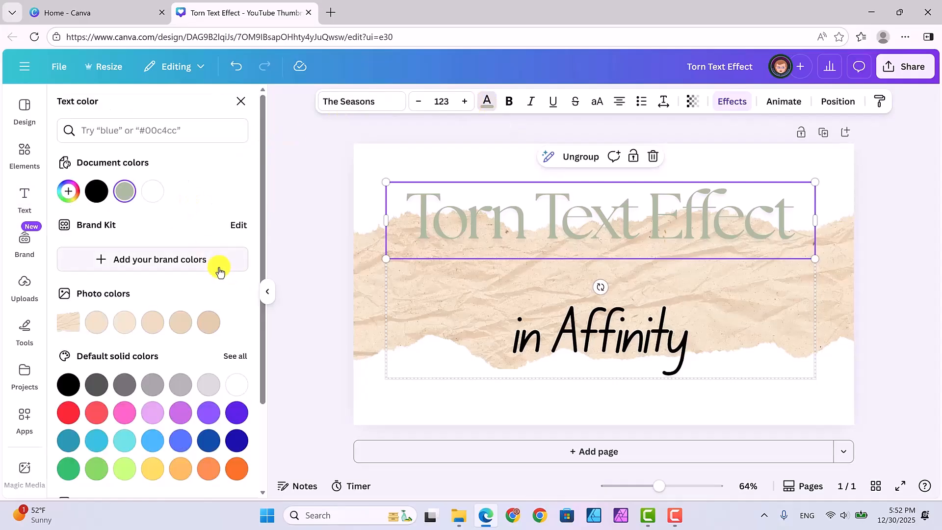
pyautogui.scroll(-2, 220, 271)
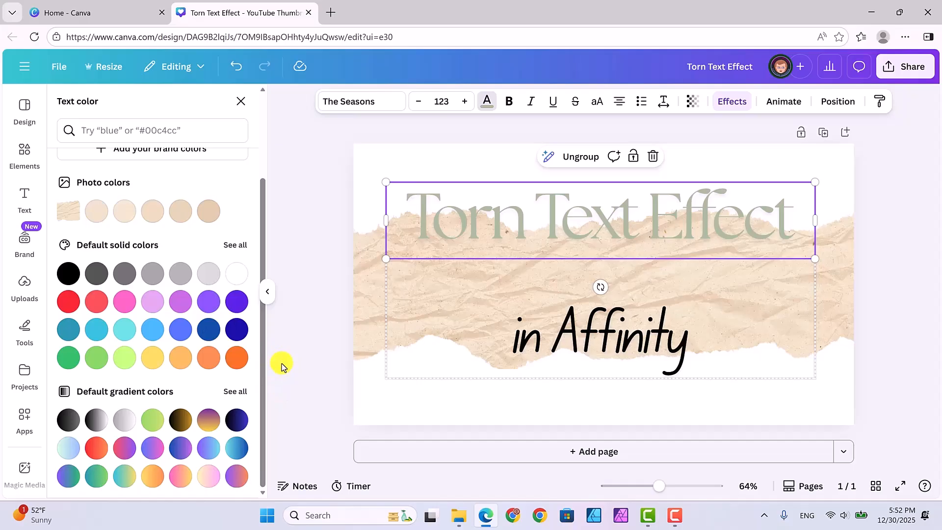
pyautogui.click(180, 422)
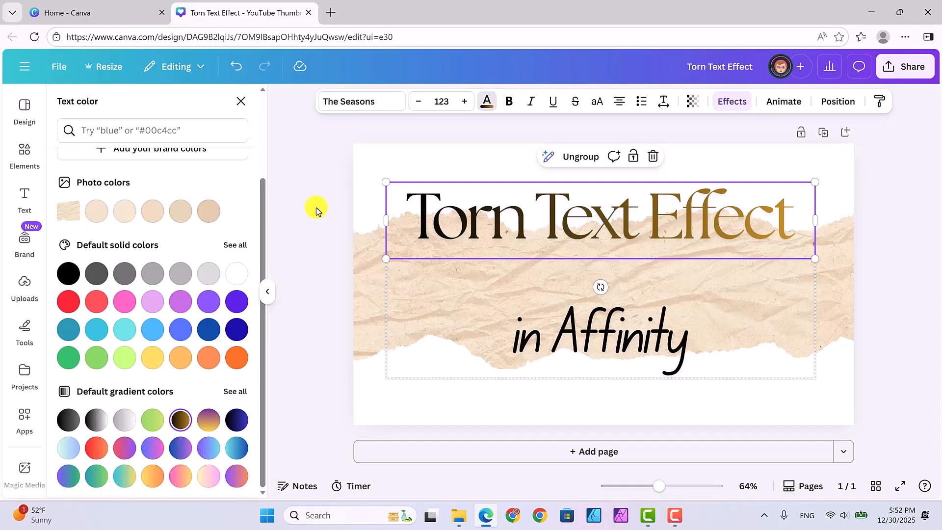
pyautogui.click(834, 399)
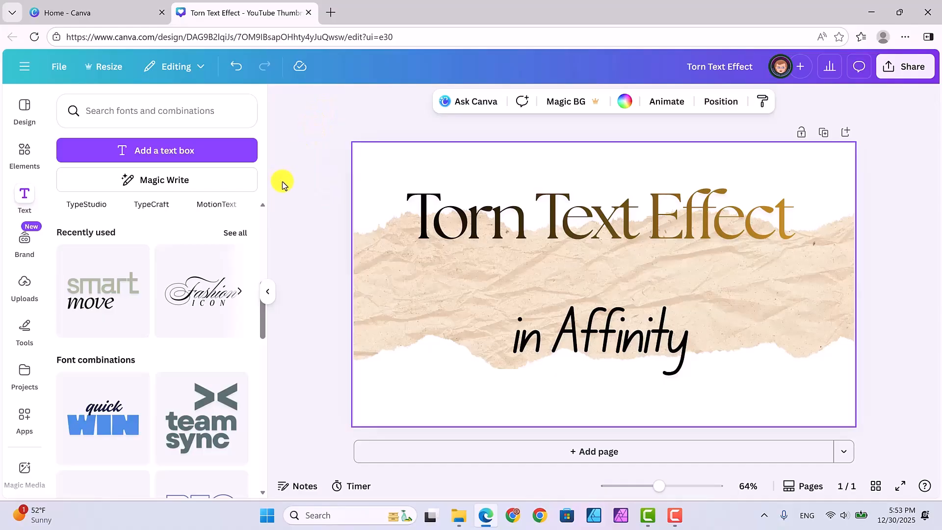
# Step: Browse the Projects panel and open the Thumbnails folder to view its designs
pyautogui.moveTo(301, 73)
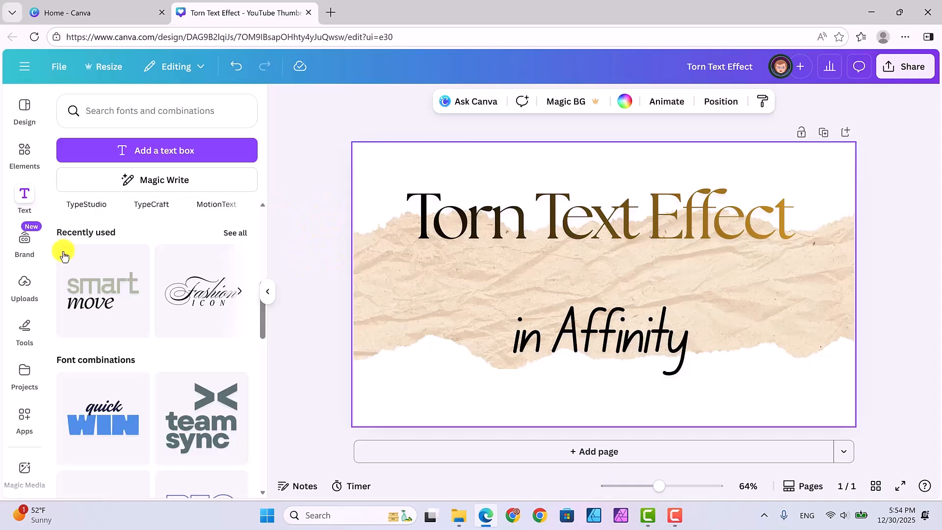
pyautogui.click(24, 371)
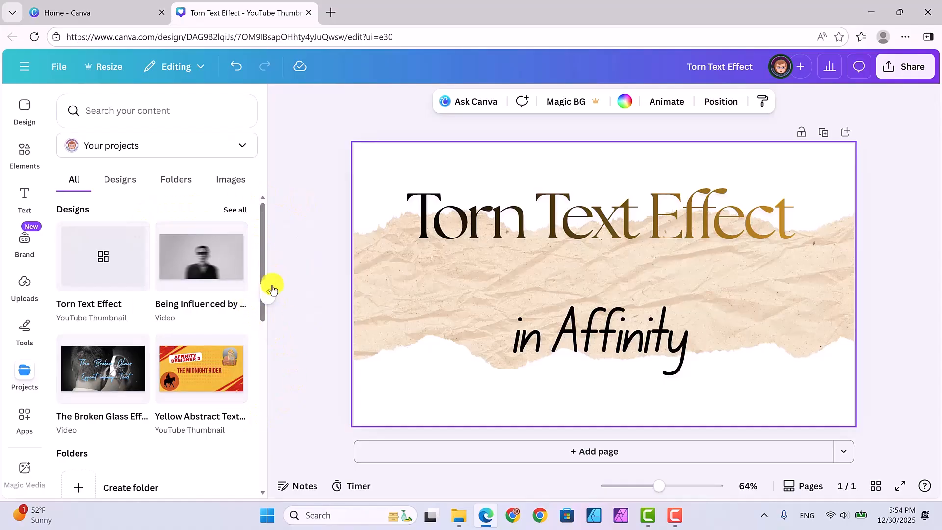
pyautogui.scroll(-1, 261, 264)
pyautogui.scroll(-3, 261, 264)
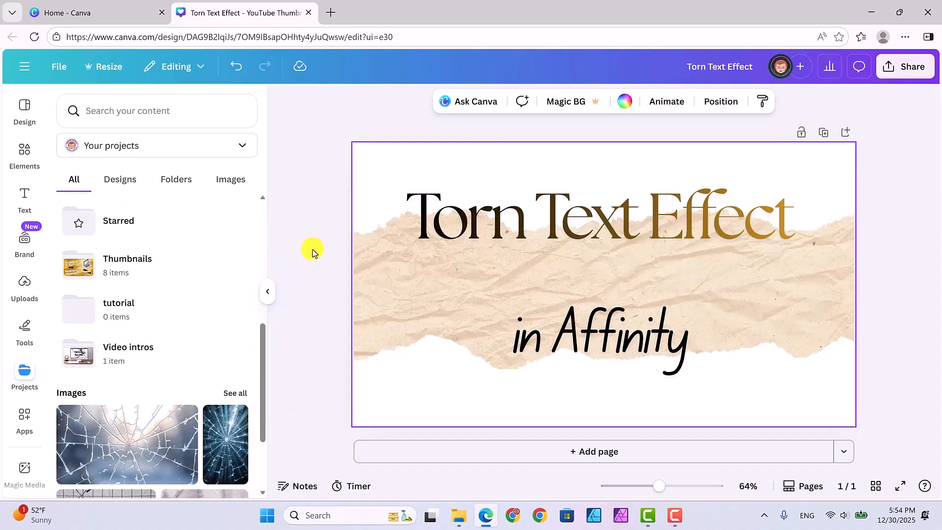
pyautogui.click(122, 262)
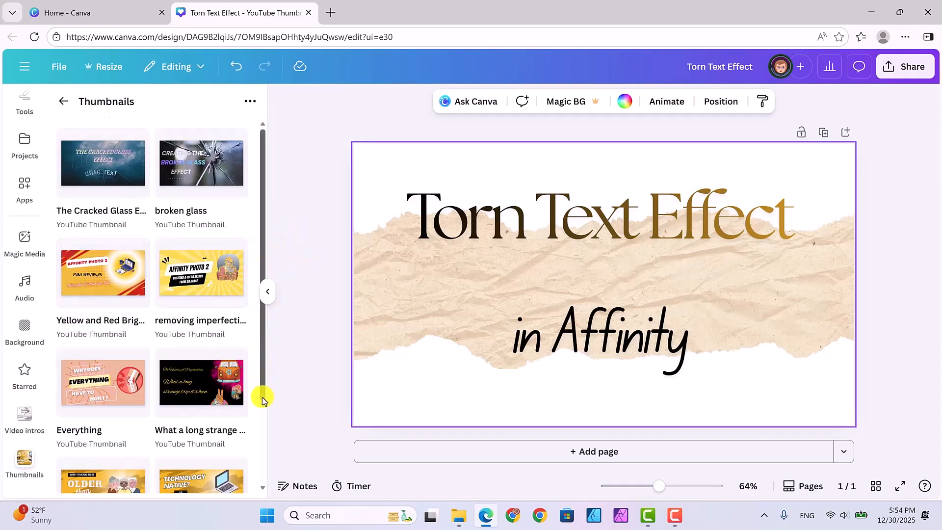
pyautogui.scroll(-2, 263, 392)
pyautogui.scroll(2, 267, 409)
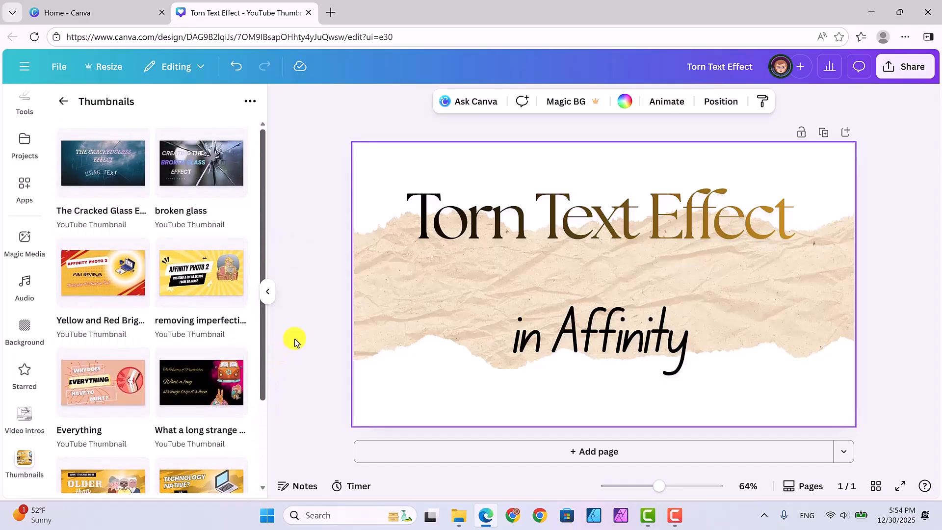
# Step: Move the 'Torn Text Effect' design into the Thumbnails folder and reopen that folder
pyautogui.click(57, 67)
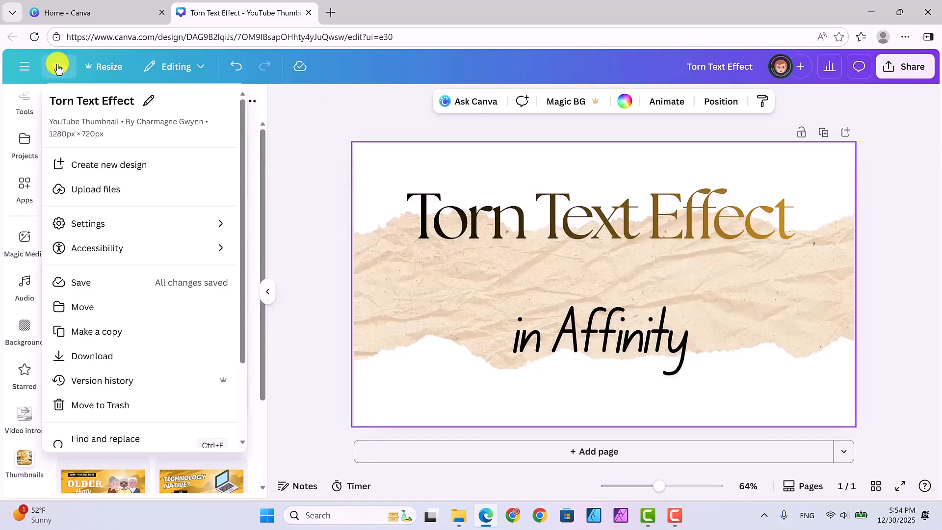
pyautogui.click(84, 307)
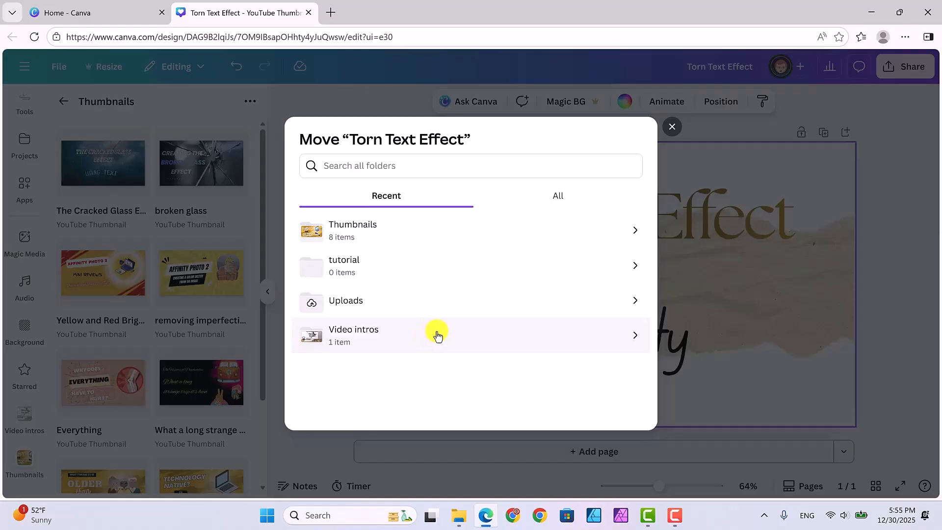
pyautogui.click(424, 227)
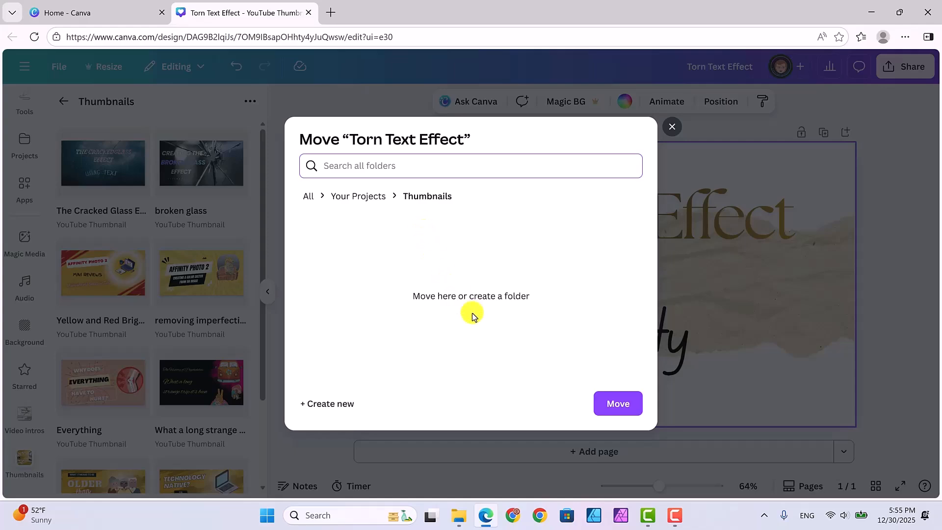
pyautogui.click(613, 407)
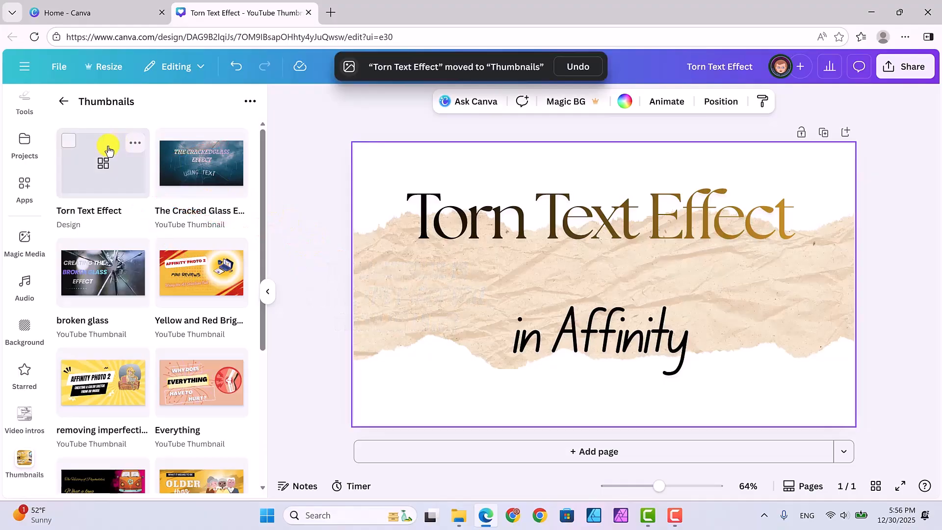
pyautogui.click(59, 102)
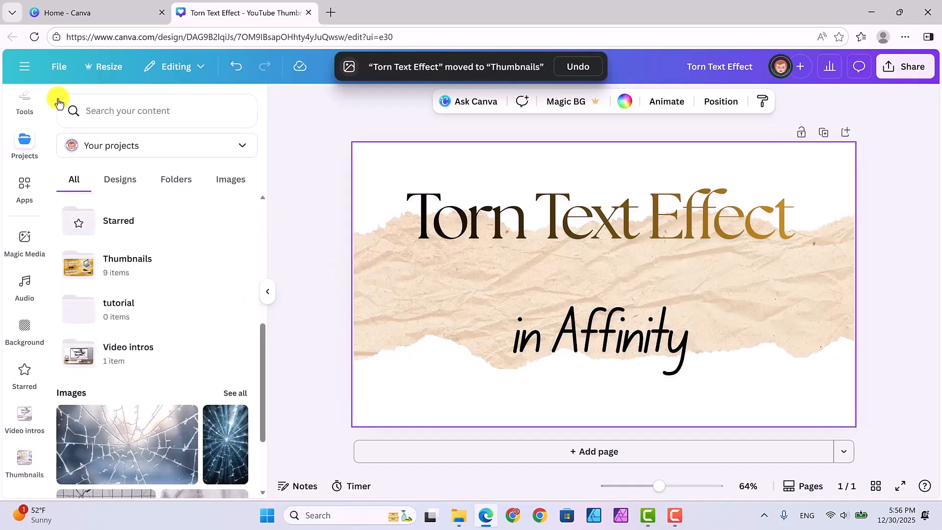
pyautogui.click(161, 258)
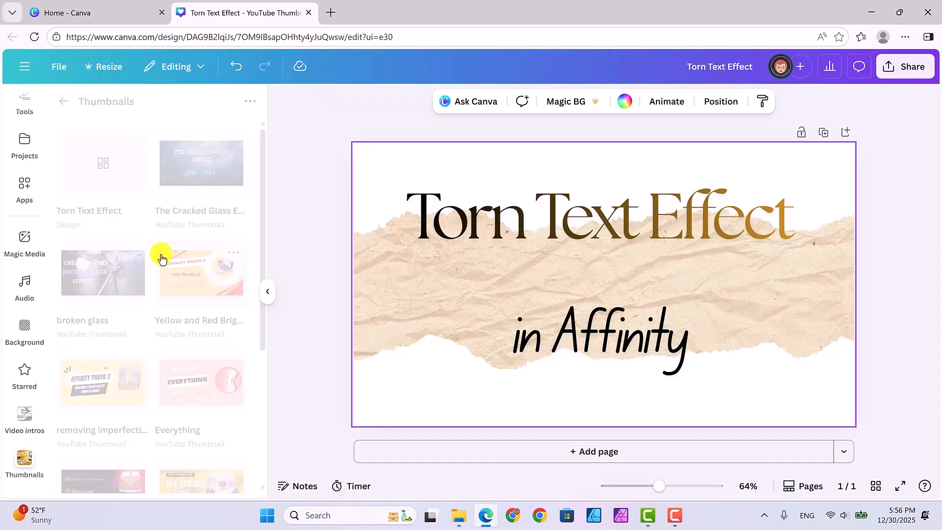
# Step: Return from the Thumbnails folder to the main Projects list in the side panel
pyautogui.click(401, 233)
pyautogui.click(362, 168)
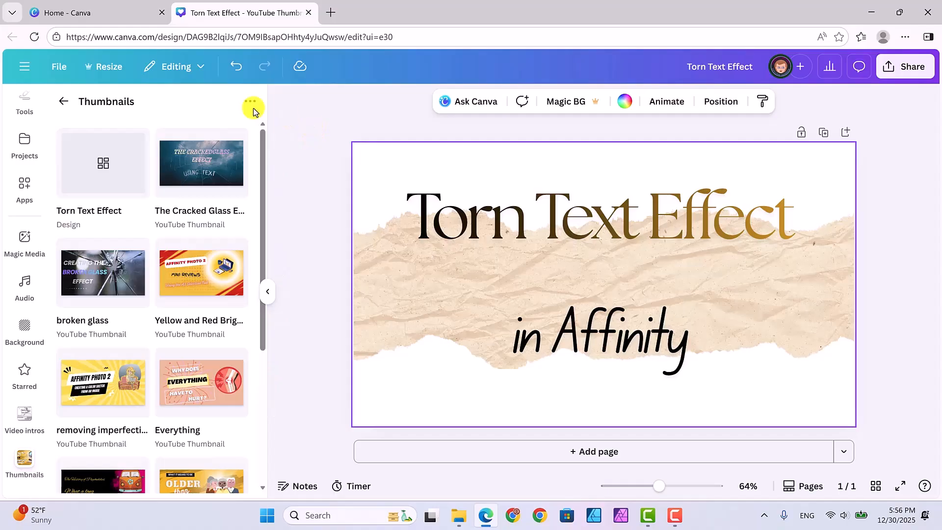
pyautogui.click(62, 101)
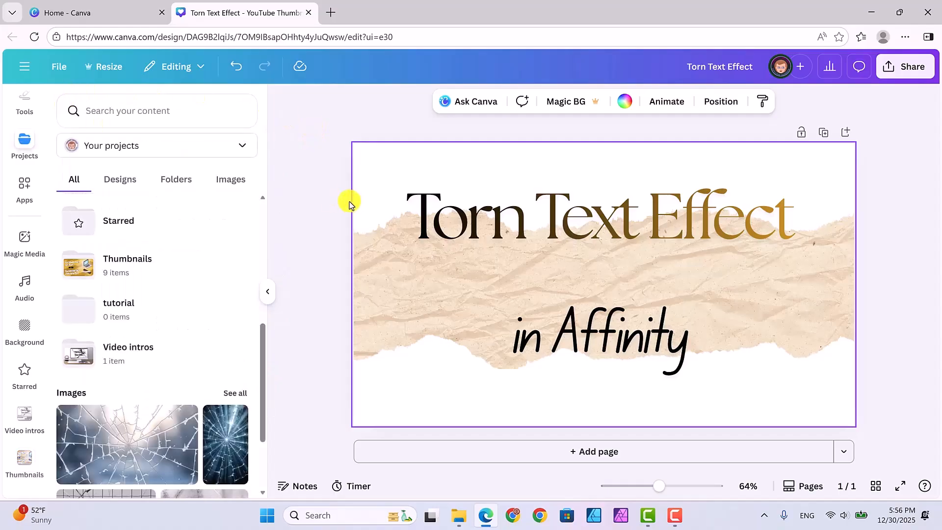
# Step: Download the design as a PNG file at 1280 × 720 px
pyautogui.click(893, 67)
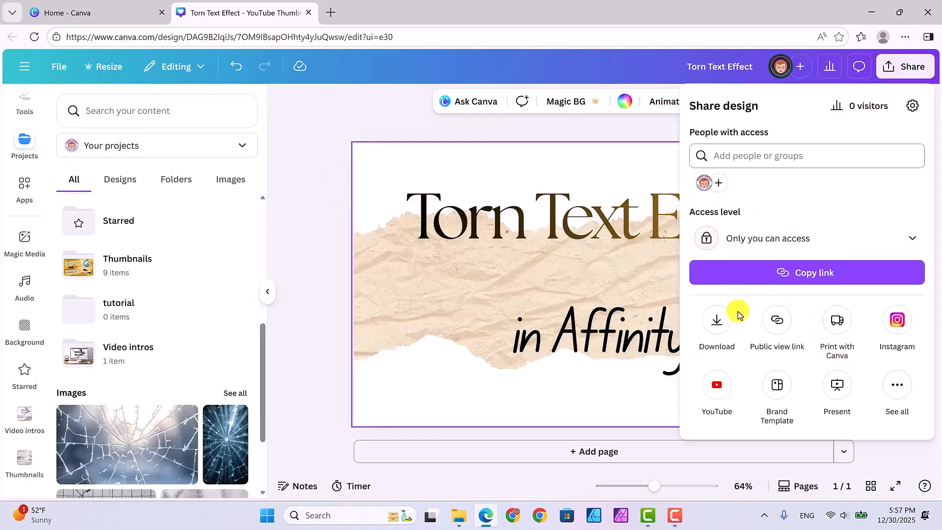
pyautogui.click(717, 322)
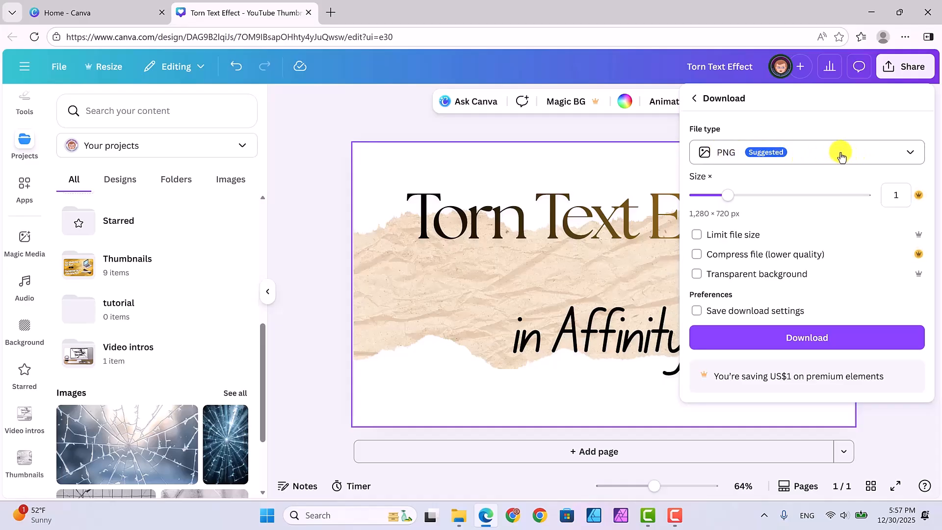
pyautogui.click(907, 154)
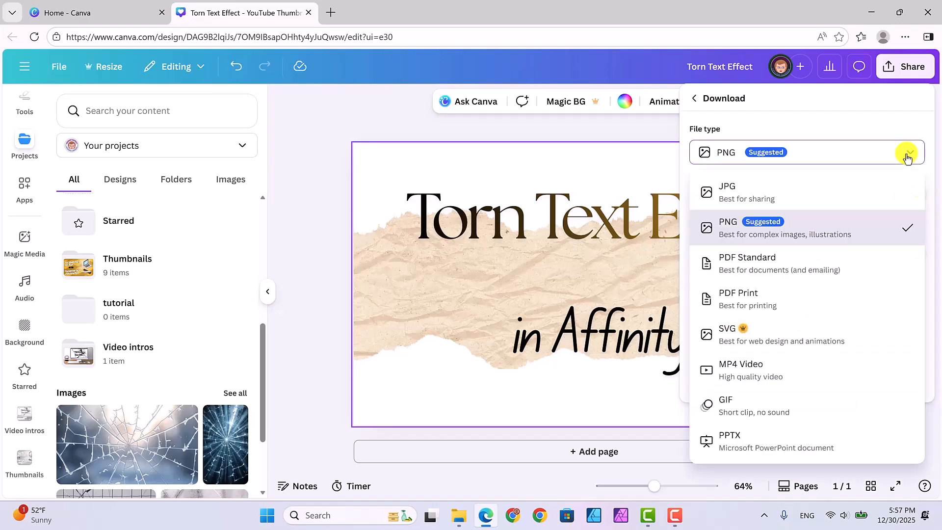
pyautogui.click(834, 156)
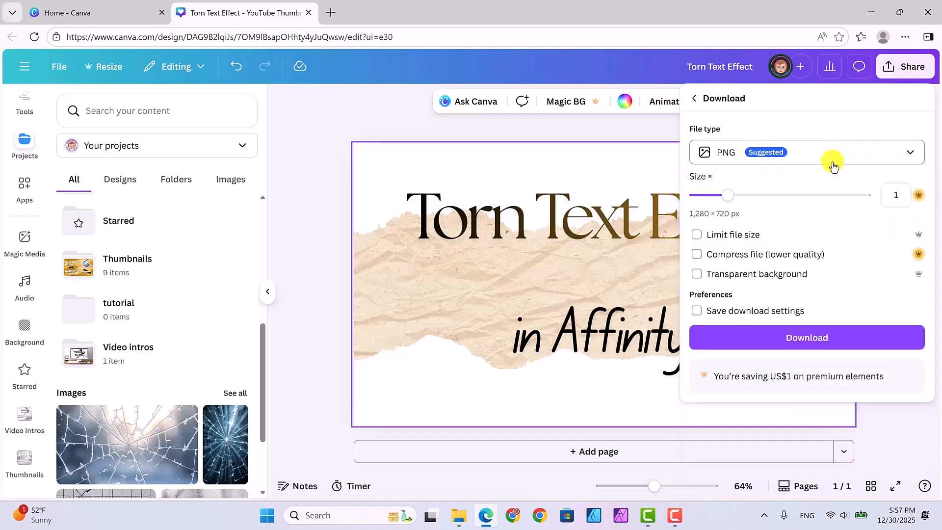
pyautogui.click(805, 339)
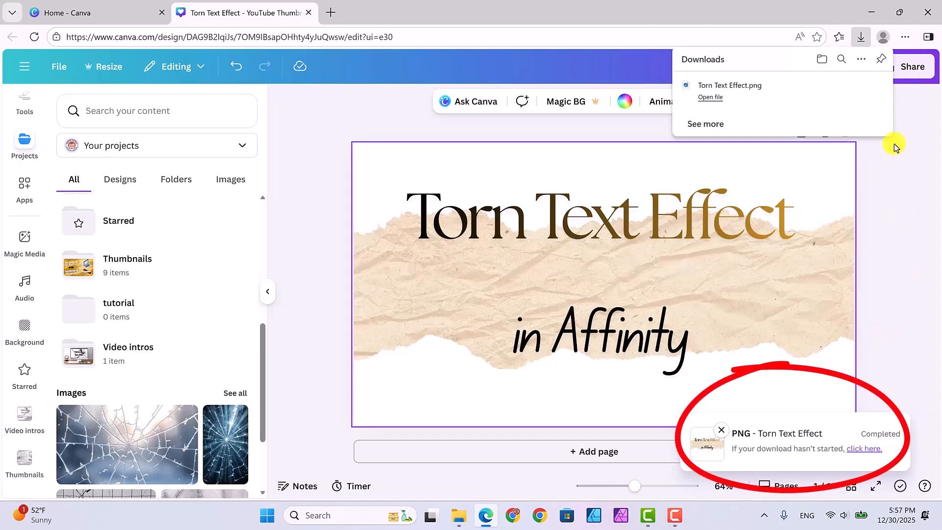
# Step: Open the downloaded PNG, save a copy named 'Torn Text Effect' to the Desktop, and close the viewer
pyautogui.click(709, 98)
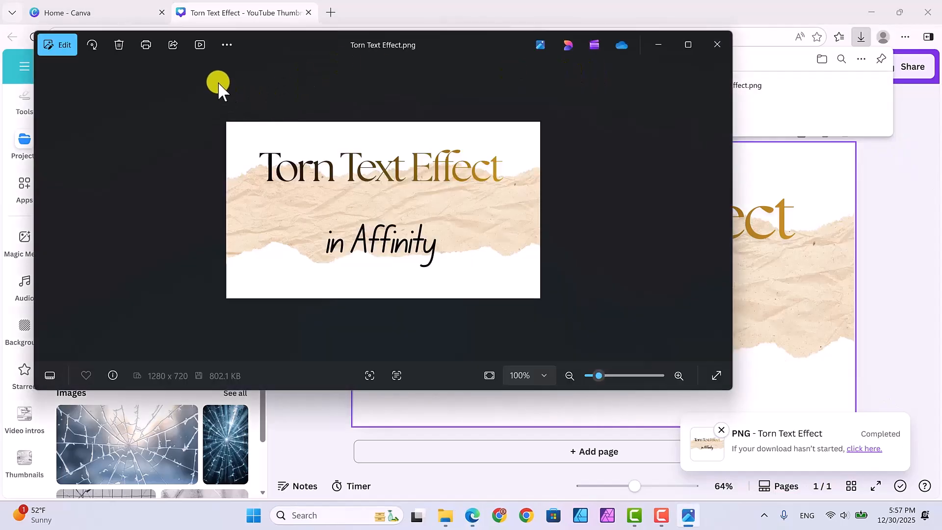
pyautogui.click(227, 46)
pyautogui.click(121, 71)
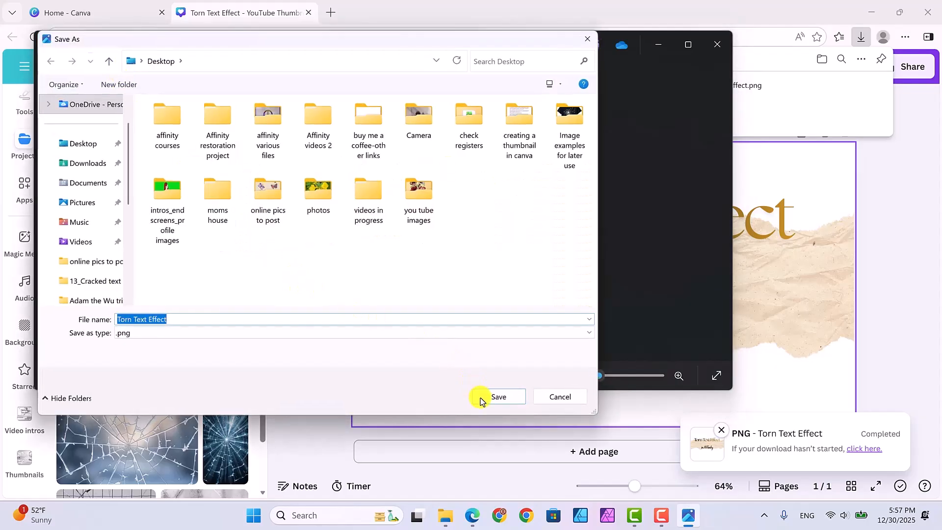
pyautogui.click(483, 397)
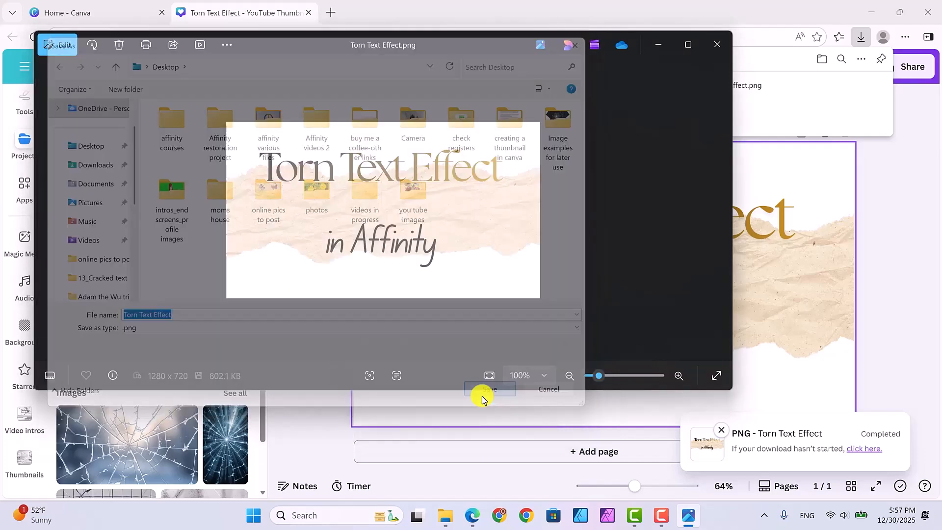
pyautogui.click(718, 45)
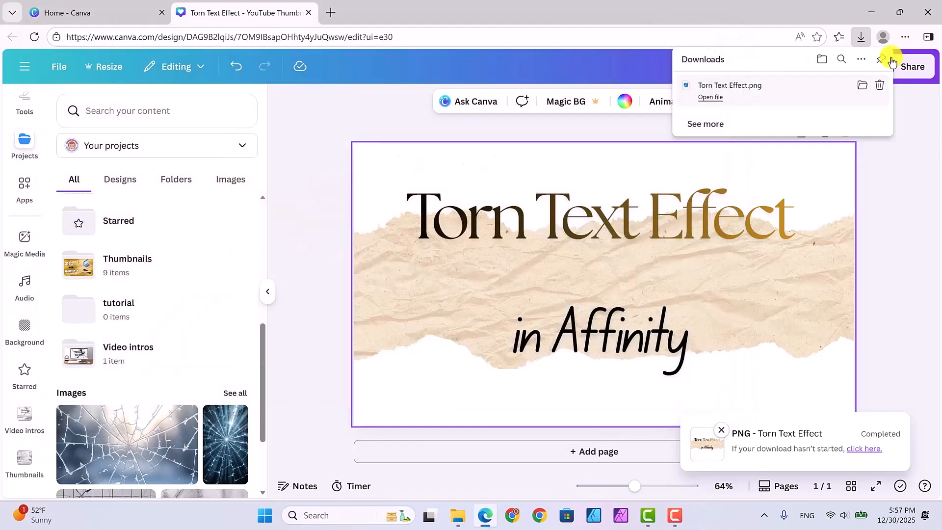
# Step: Check the saved 'Torn Text Effect' image on the desktop and return to the Projects list
pyautogui.click(871, 10)
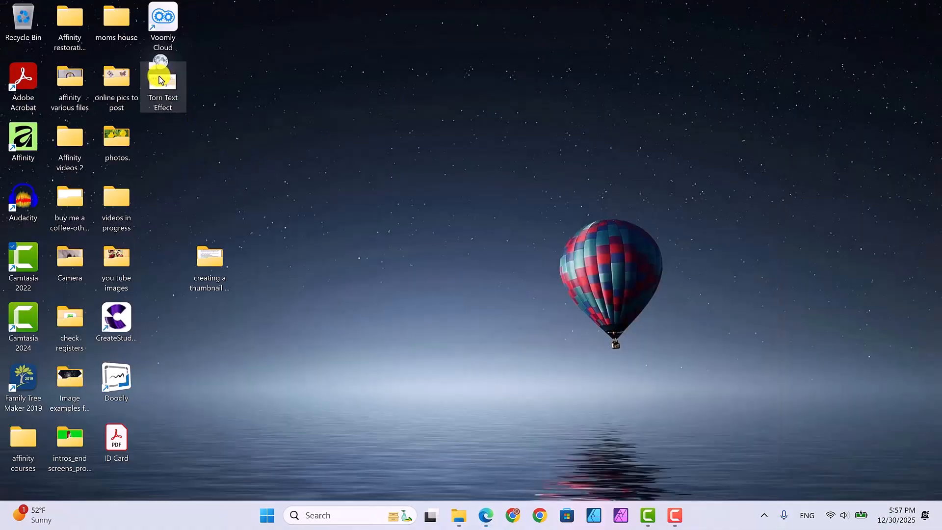
pyautogui.doubleClick(158, 81)
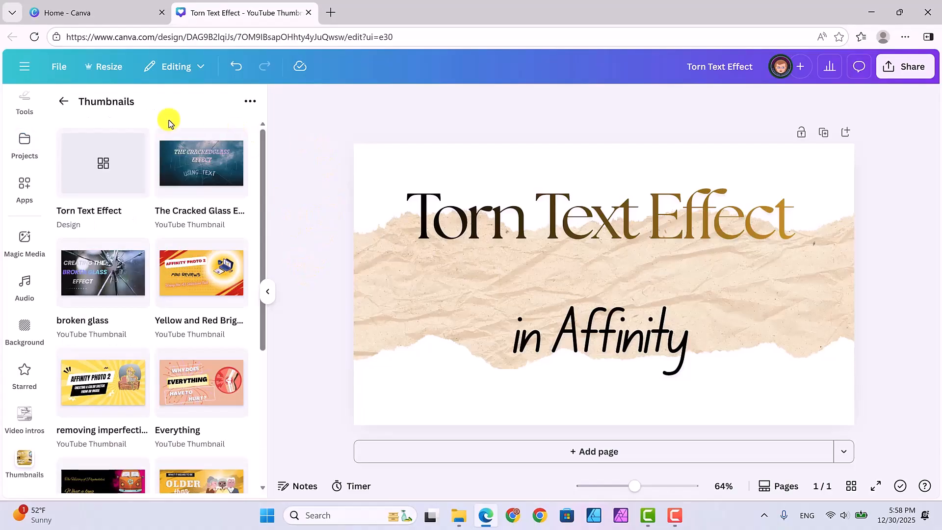
pyautogui.click(64, 103)
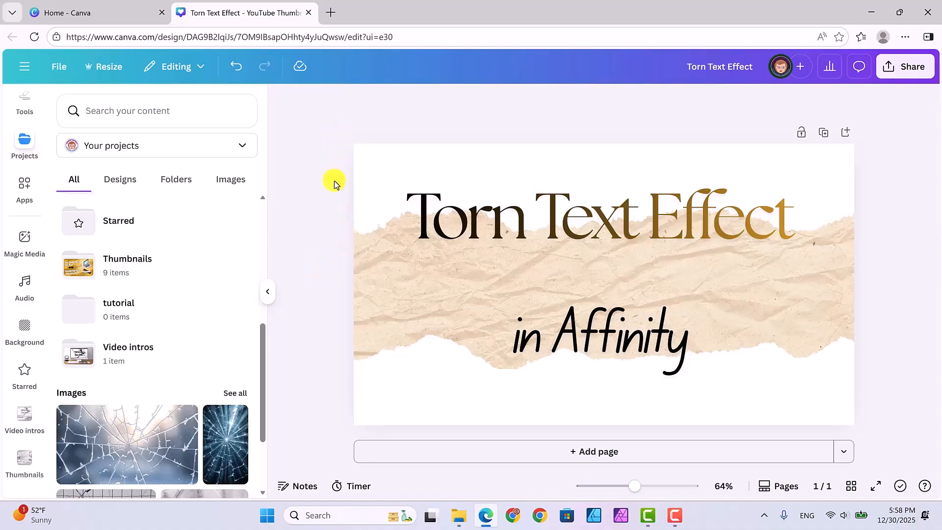
# Step: Switch to the Canva home page and close the open 'Torn Text Effect' editor tabs
pyautogui.click(106, 15)
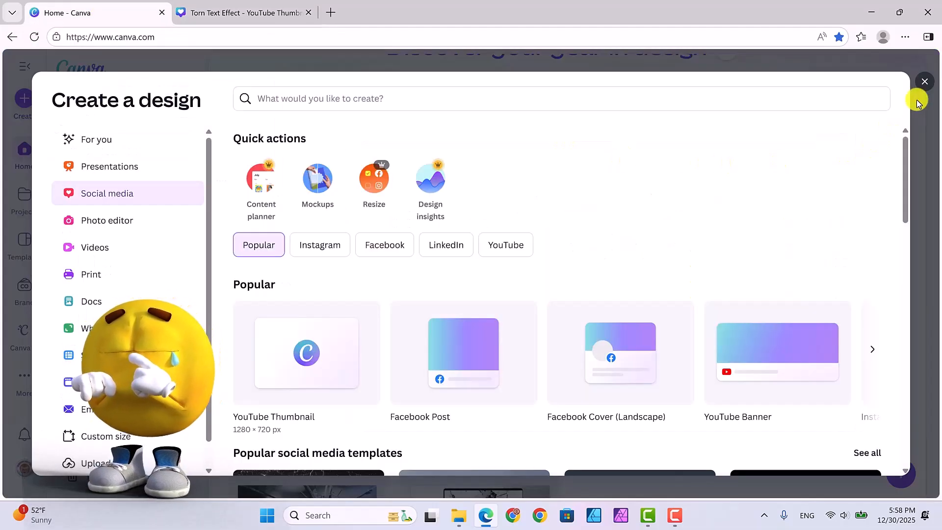
pyautogui.press('Escape')
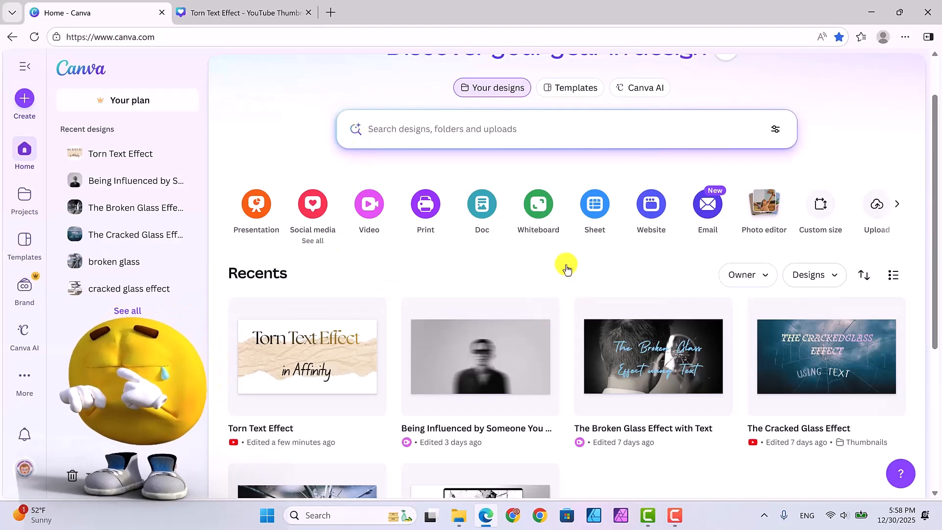
pyautogui.scroll(-1, 458, 214)
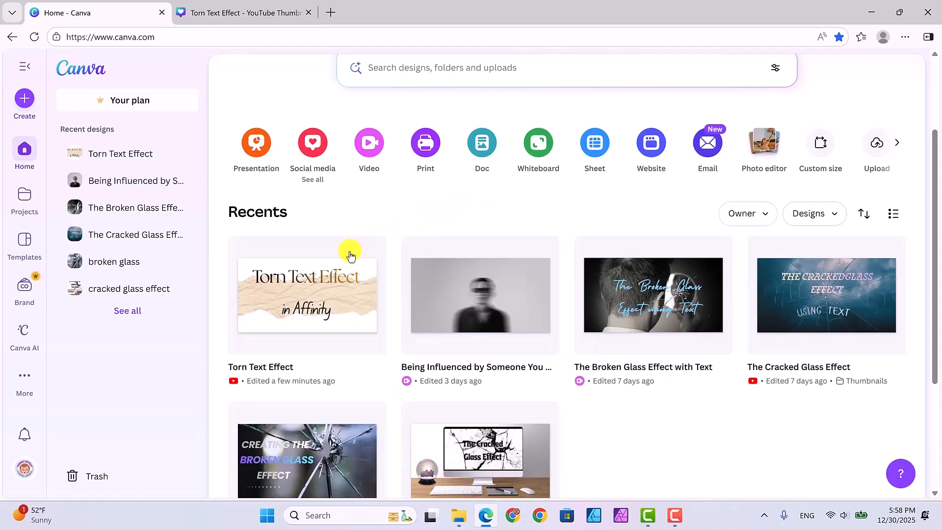
pyautogui.click(306, 284)
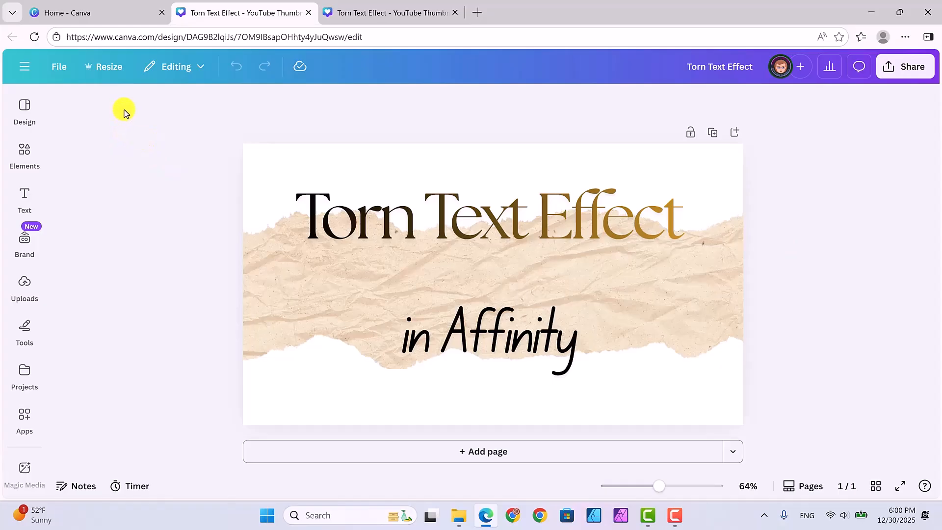
pyautogui.click(308, 13)
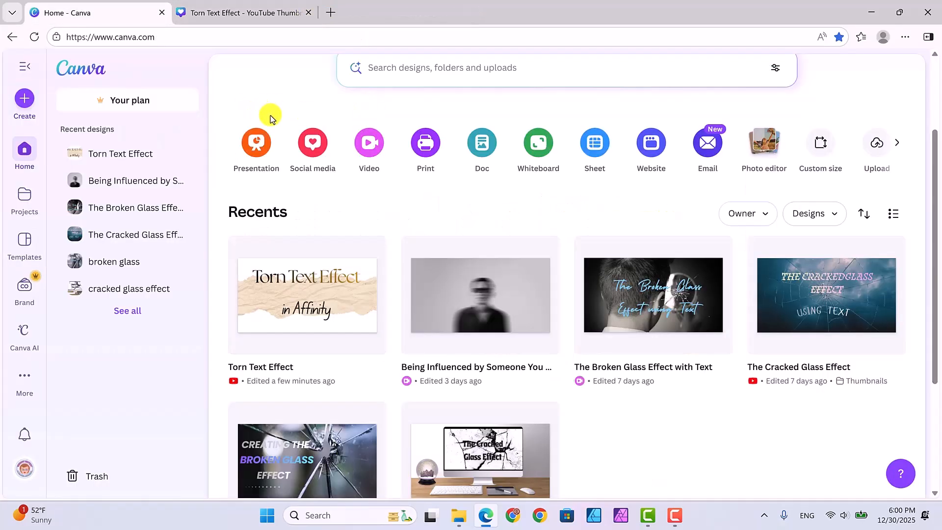
pyautogui.click(257, 13)
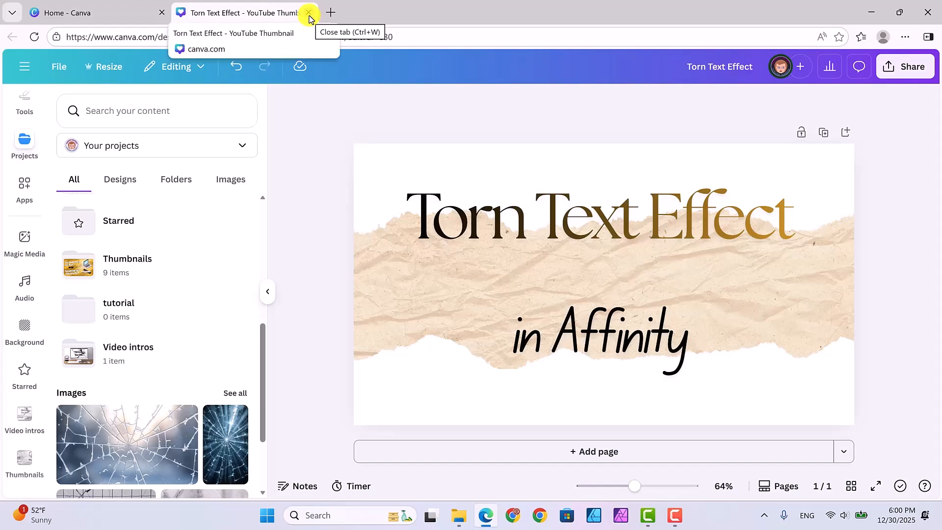
pyautogui.click(309, 14)
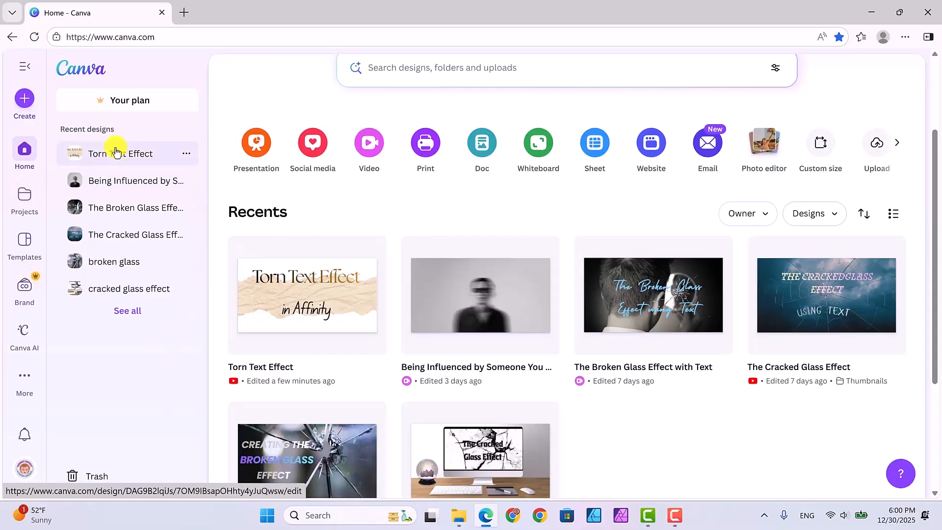
# Step: Browse the Projects page, then go back to the Home page
pyautogui.click(23, 195)
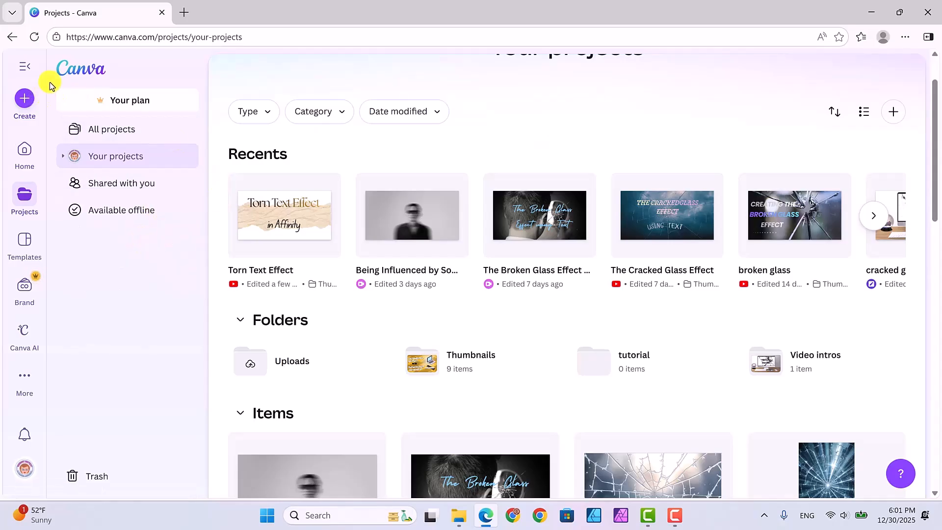
pyautogui.click(10, 38)
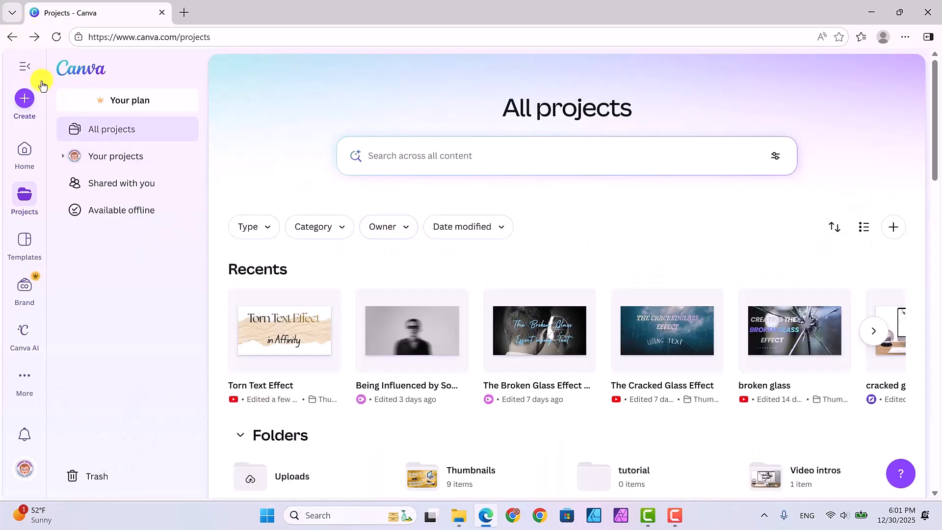
pyautogui.click(10, 38)
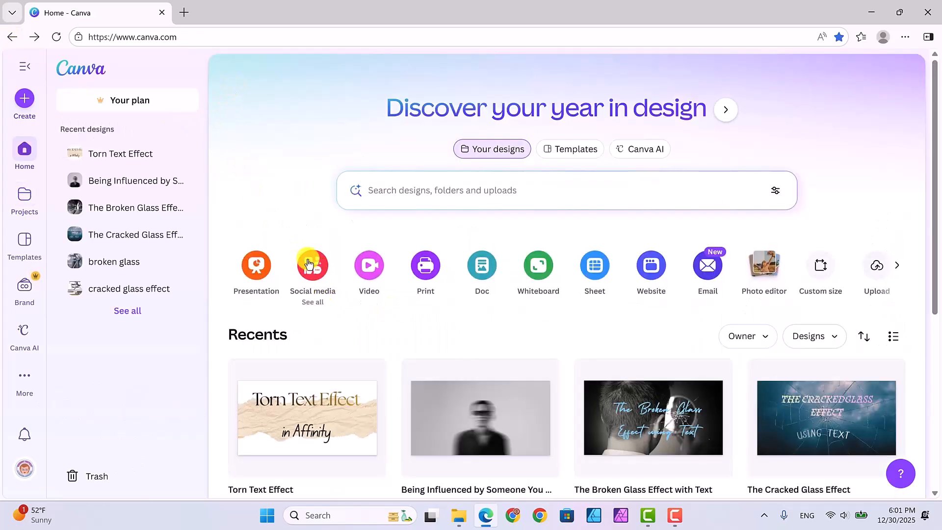
# Step: Create a new YouTube Thumbnail design at 1280 × 720 px
pyautogui.click(309, 265)
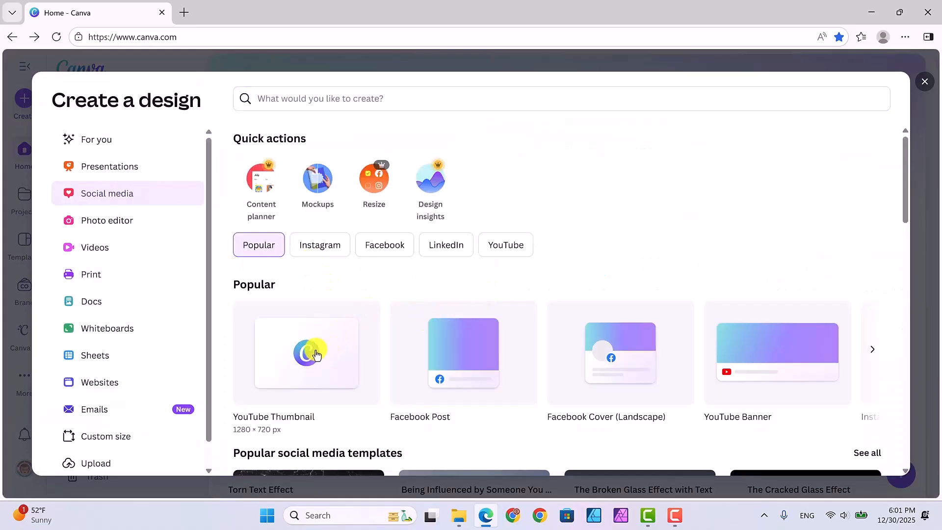
pyautogui.click(317, 355)
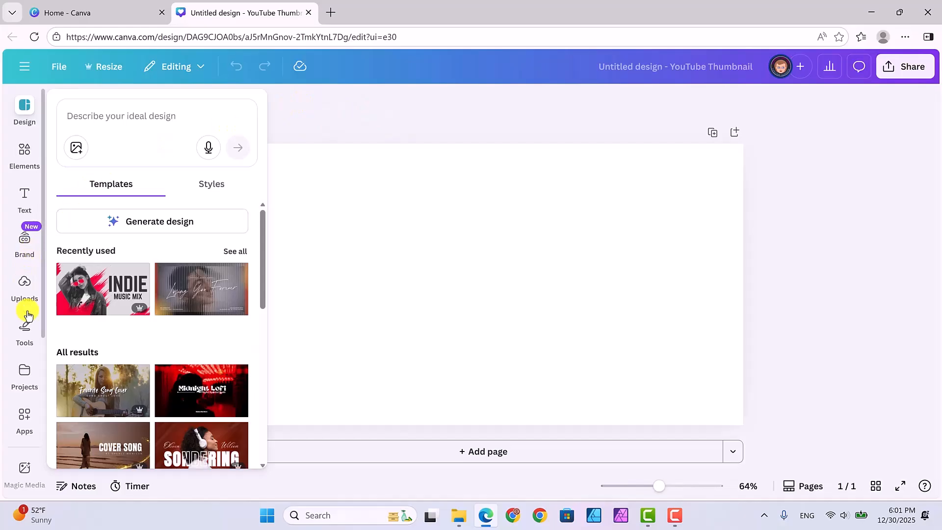
# Step: Insert the yellow and red 'Affinity Photo 2 Mini Reviews' thumbnail from the Thumbnails folder into the new design
pyautogui.click(23, 371)
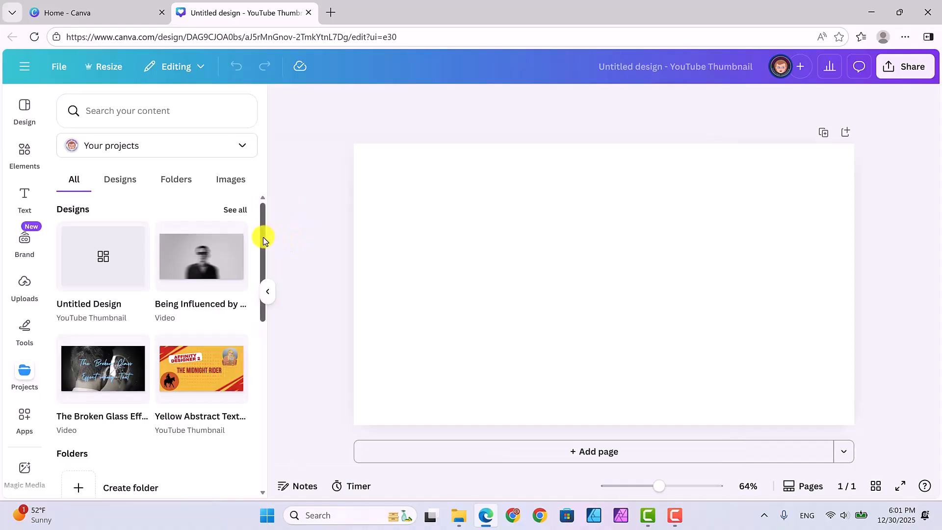
pyautogui.moveTo(263, 237); pyautogui.dragTo(262, 259)
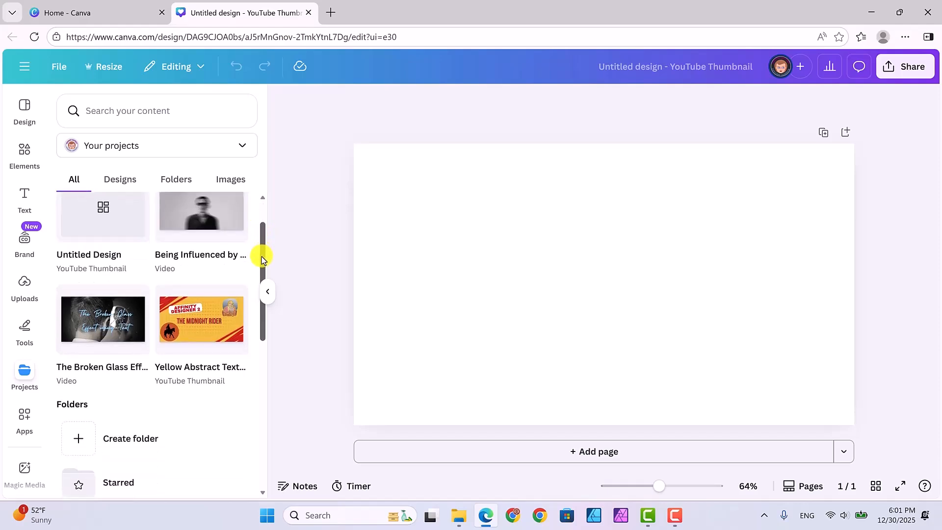
pyautogui.click(177, 180)
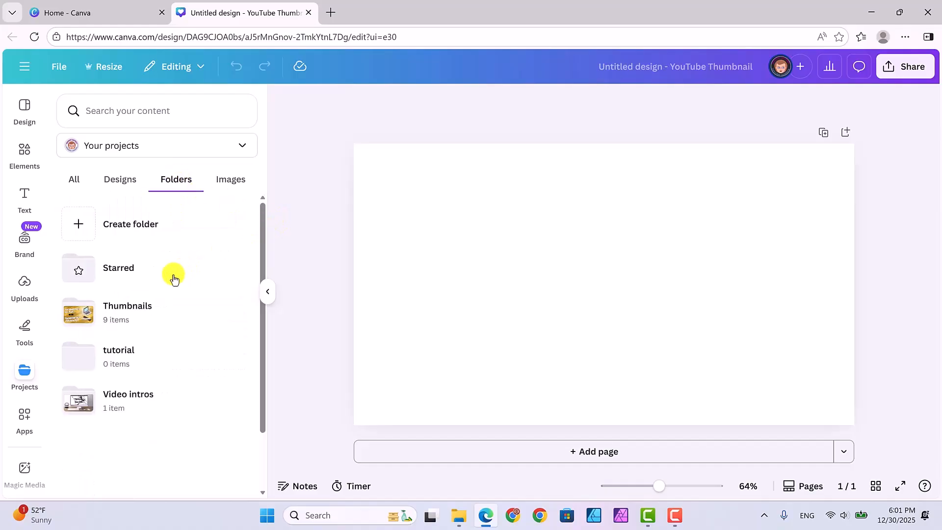
pyautogui.click(129, 308)
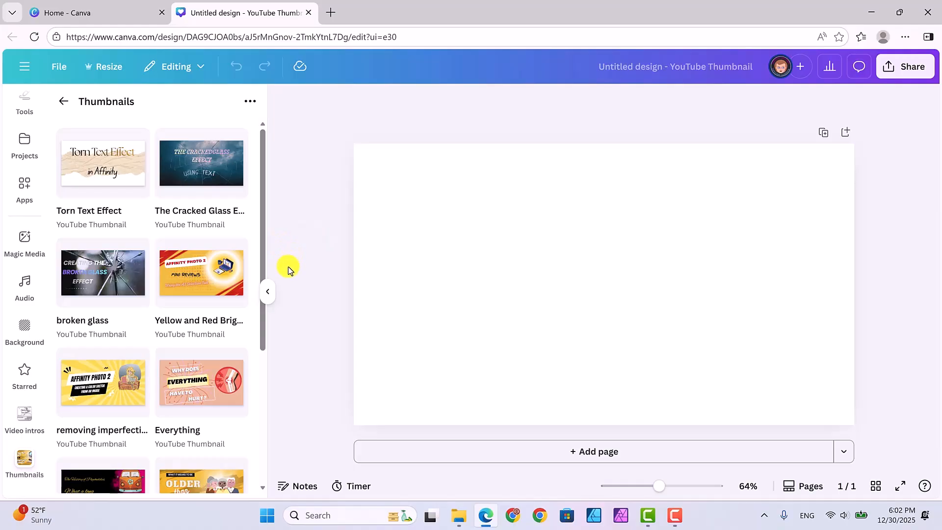
pyautogui.click(198, 267)
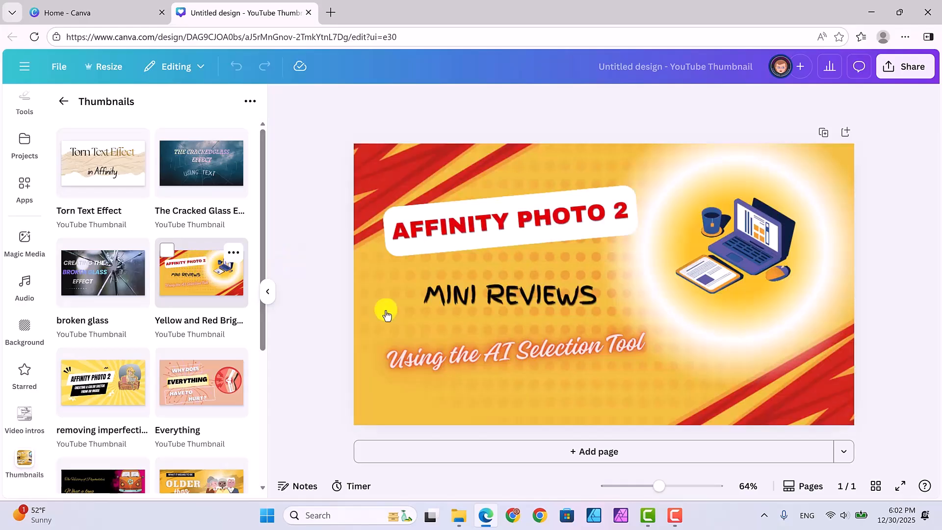
# Step: Rename the new design 'ripped paper effect'
pyautogui.click(752, 294)
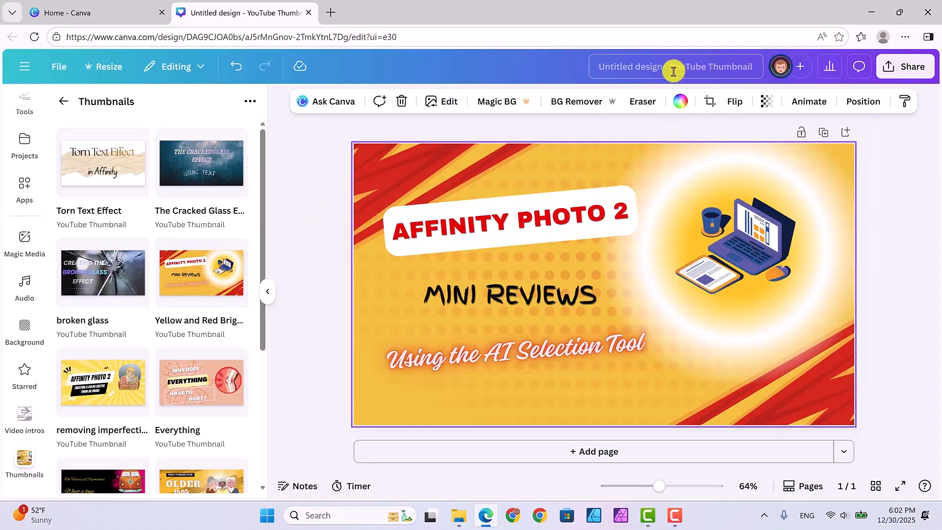
pyautogui.click(597, 63)
pyautogui.press('BackSpace')
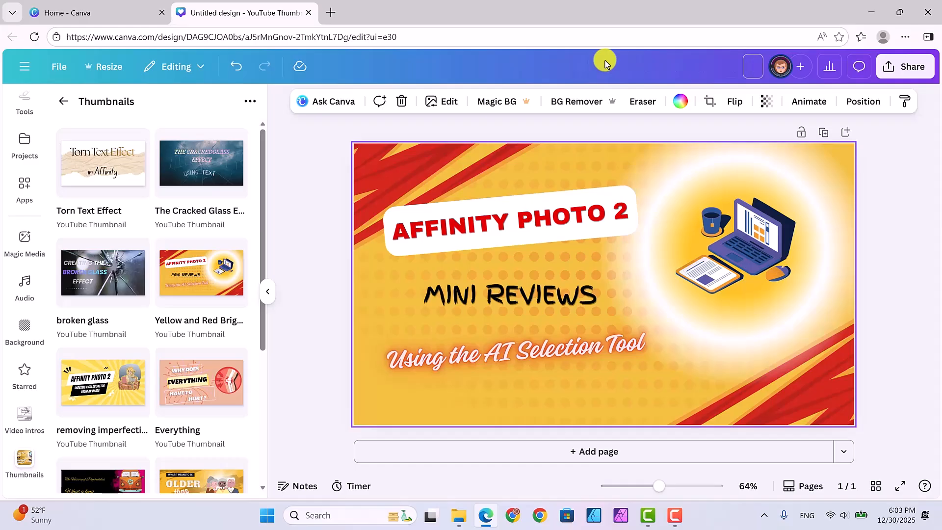
pyautogui.write('ripped paper effect')
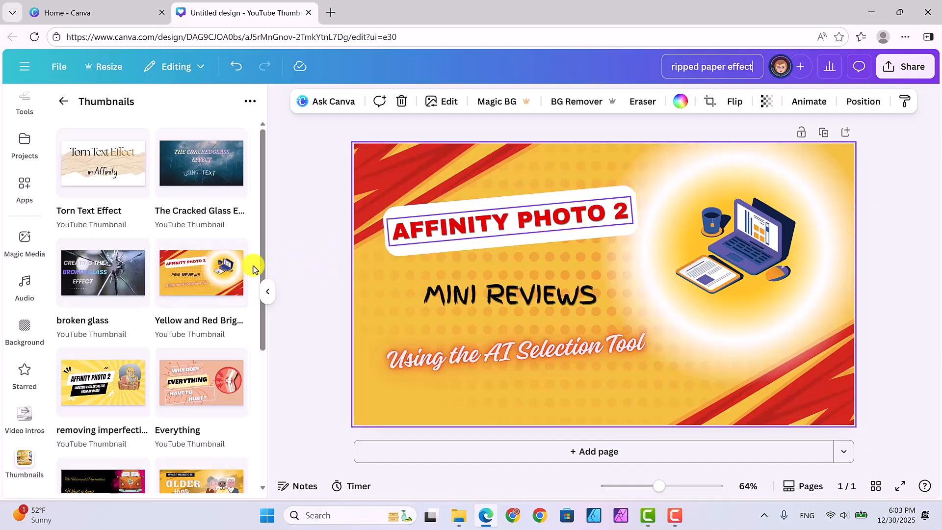
# Step: Edit the heading text to read 'AFFINITY 3' instead of 'AFFINITY PHOTO 2'
pyautogui.click(626, 212)
pyautogui.click(628, 212)
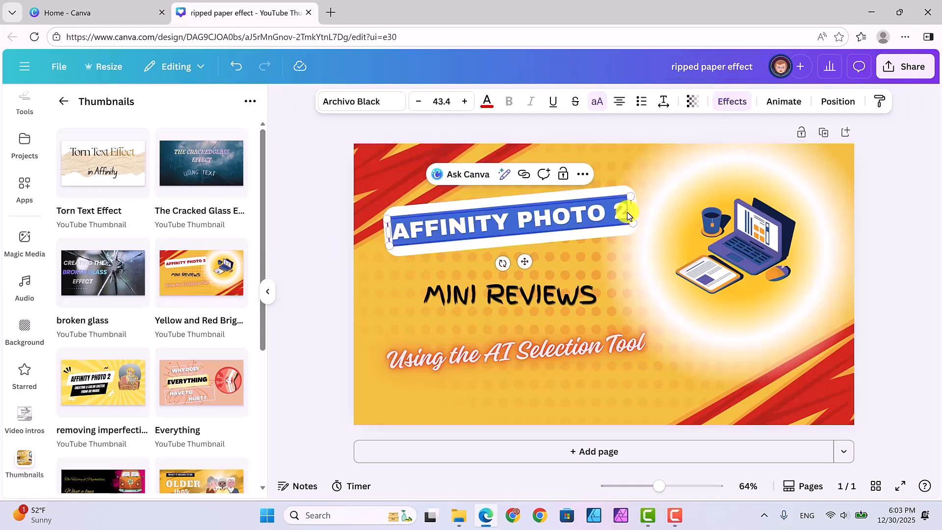
pyautogui.moveTo(625, 213); pyautogui.dragTo(519, 218)
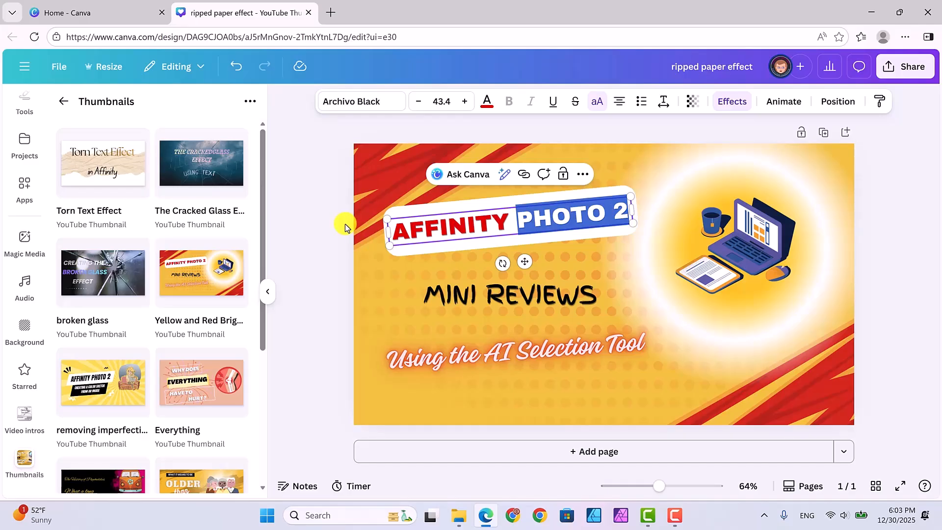
pyautogui.press('BackSpace')
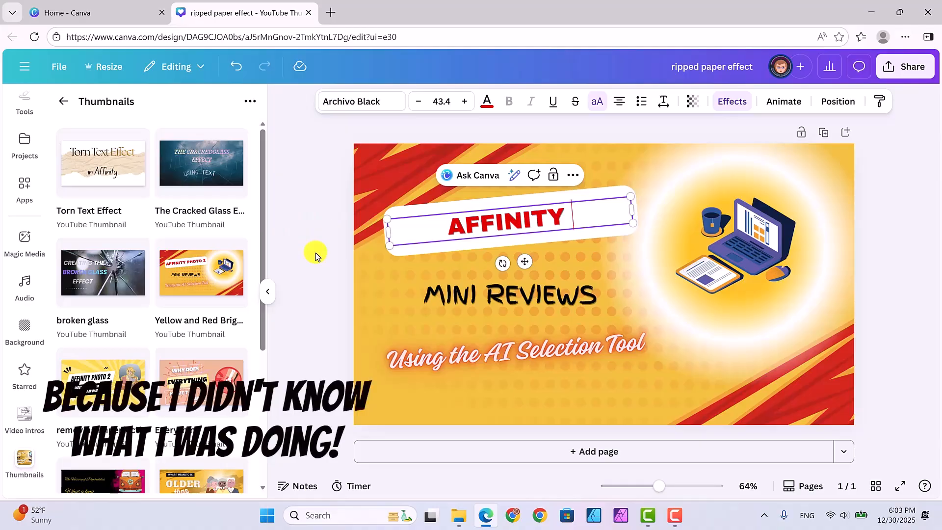
pyautogui.write('3')
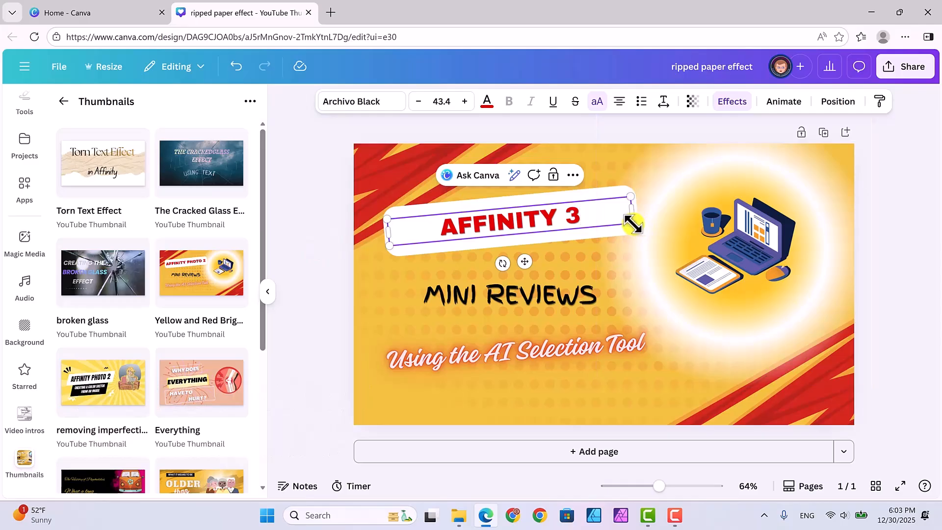
# Step: Enlarge the 'AFFINITY 3' heading to about 47 pt and widen its white banner shape to fit
pyautogui.moveTo(633, 223); pyautogui.dragTo(653, 225)
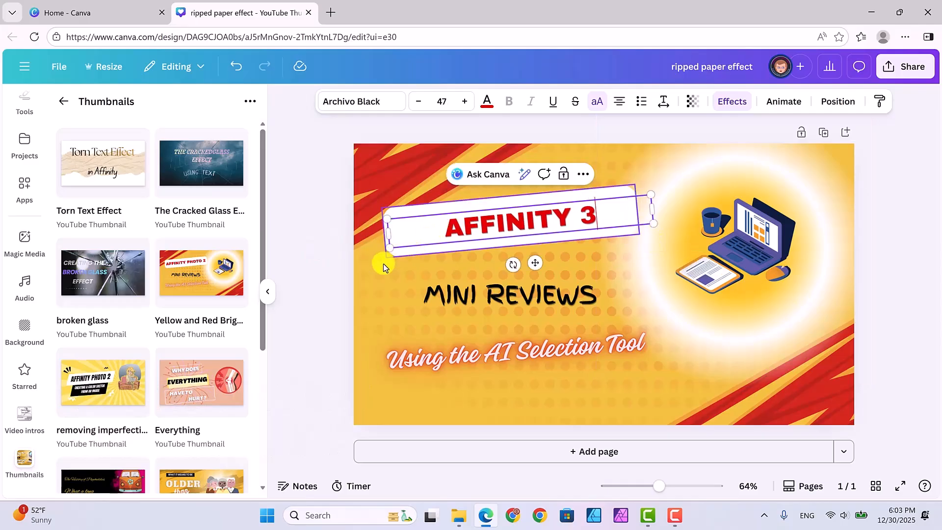
pyautogui.click(407, 250)
pyautogui.click(407, 250)
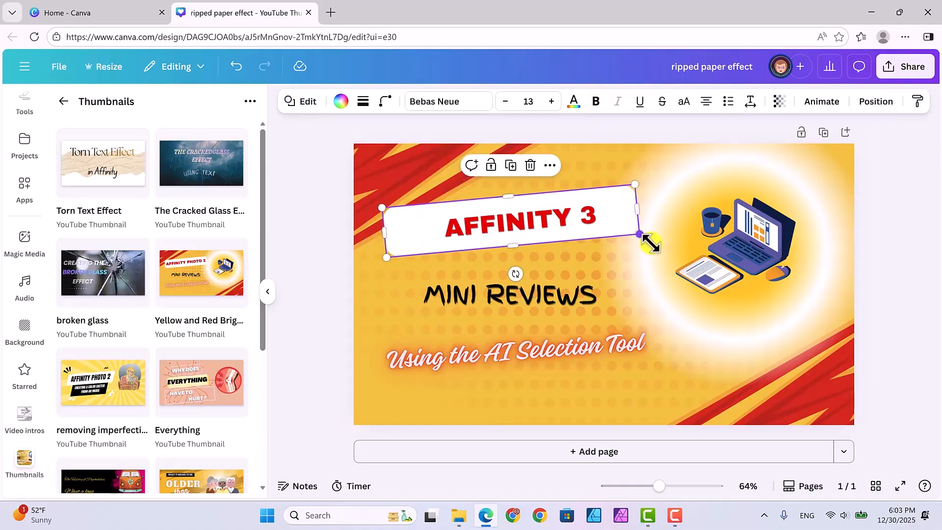
pyautogui.moveTo(647, 237); pyautogui.dragTo(649, 237)
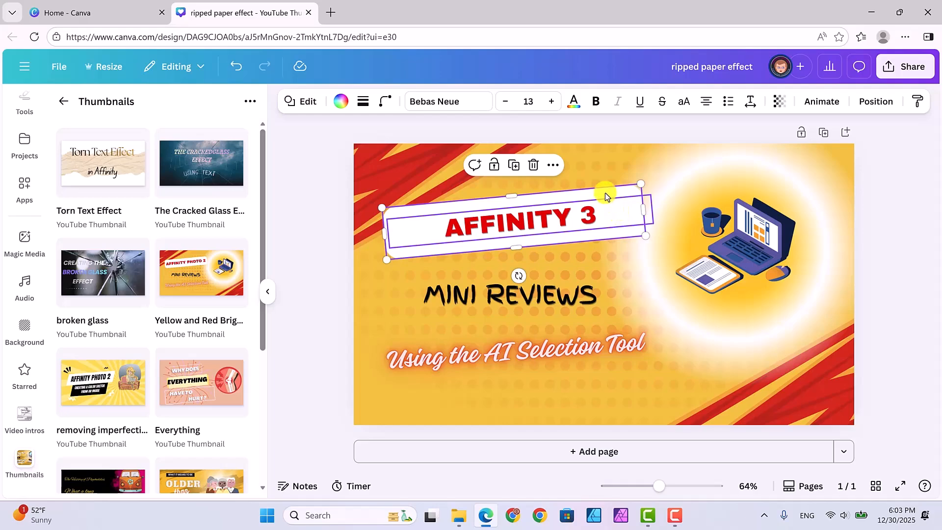
pyautogui.moveTo(605, 193); pyautogui.dragTo(606, 189)
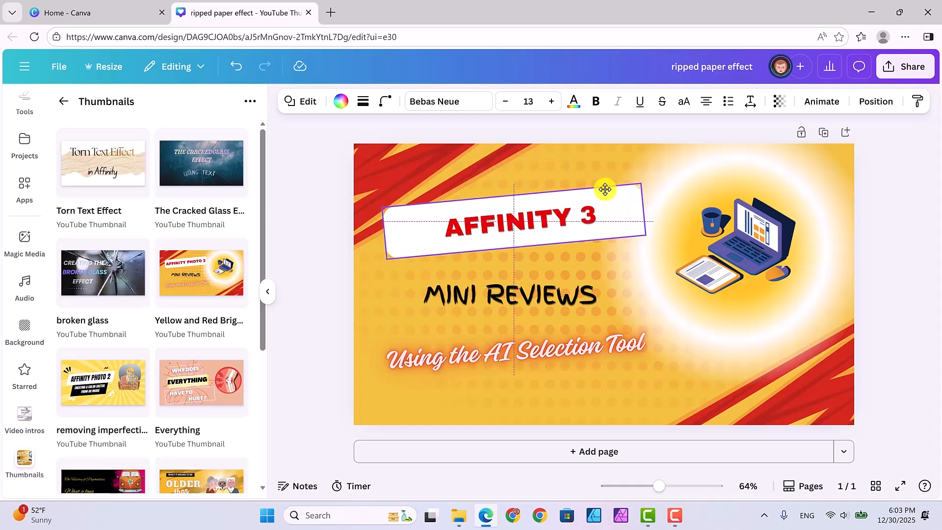
# Step: Delete the 'MINI REVIEWS' text and move the subtitle text up into its place
pyautogui.click(560, 296)
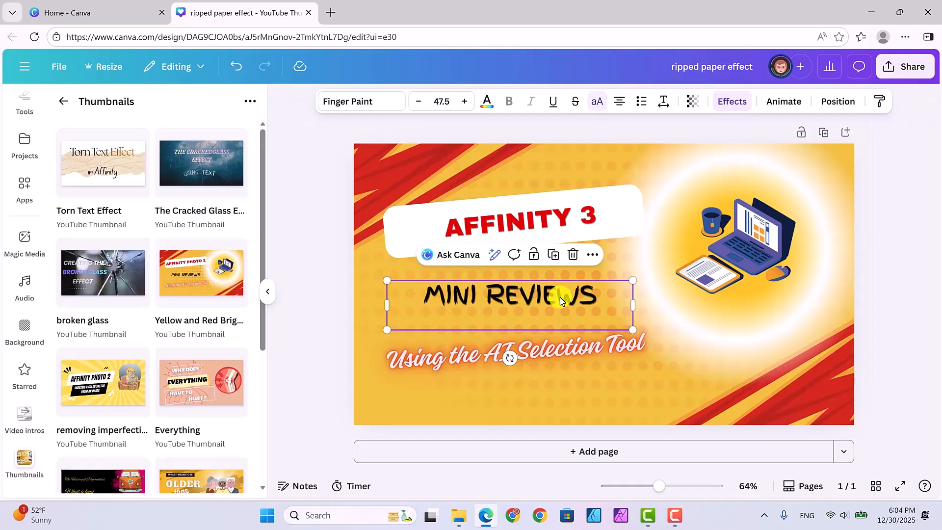
pyautogui.click(573, 254)
pyautogui.moveTo(568, 347); pyautogui.dragTo(580, 318)
# Step: Replace the subtitle text with 'Using ripped paper effect', fixing the spelling of 'ripped'
pyautogui.doubleClick(580, 319)
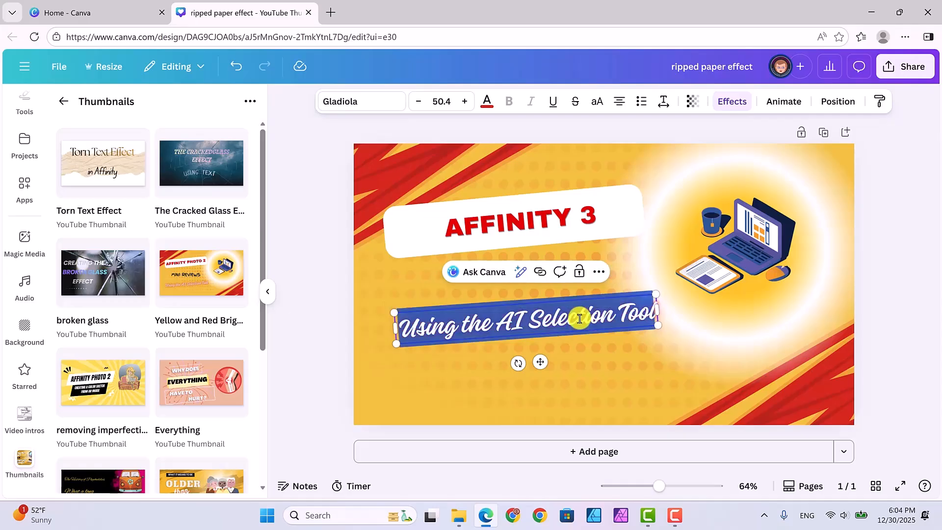
pyautogui.write('Using')
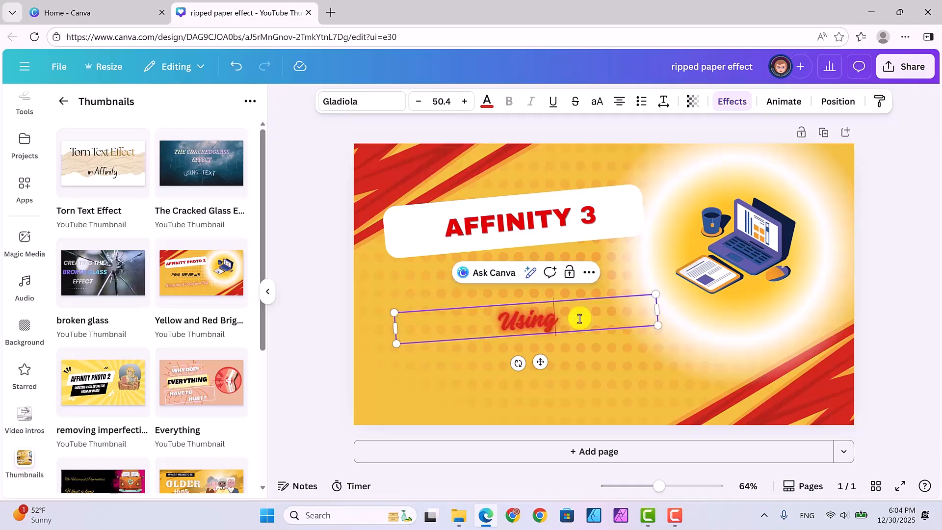
pyautogui.write(' rip')
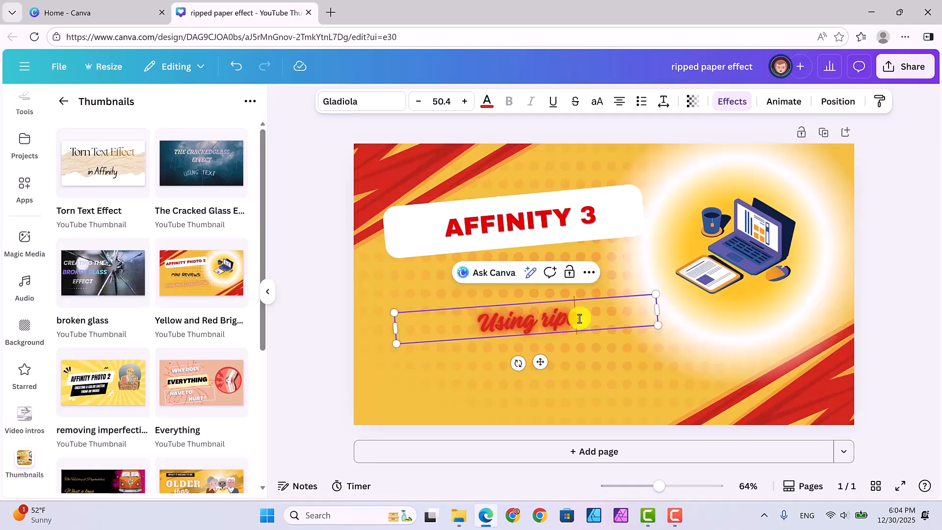
pyautogui.write('ed paper')
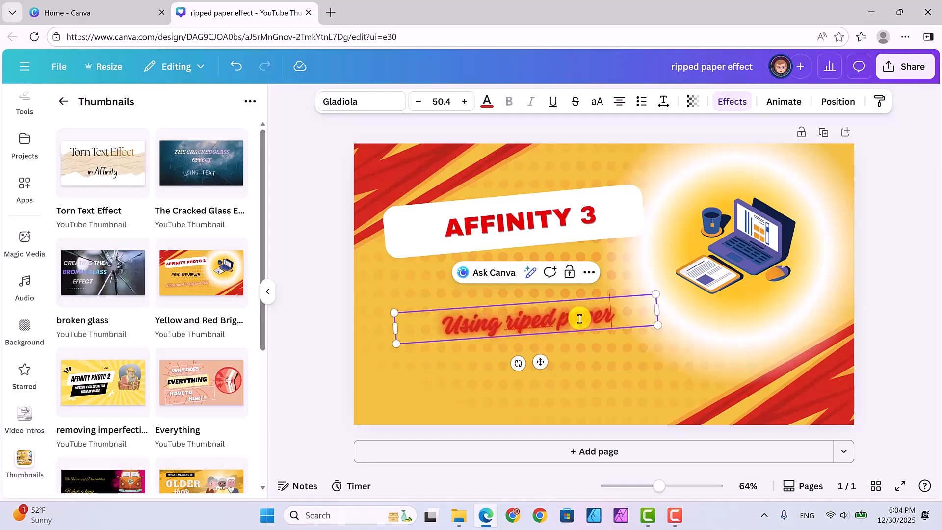
pyautogui.write(' effect')
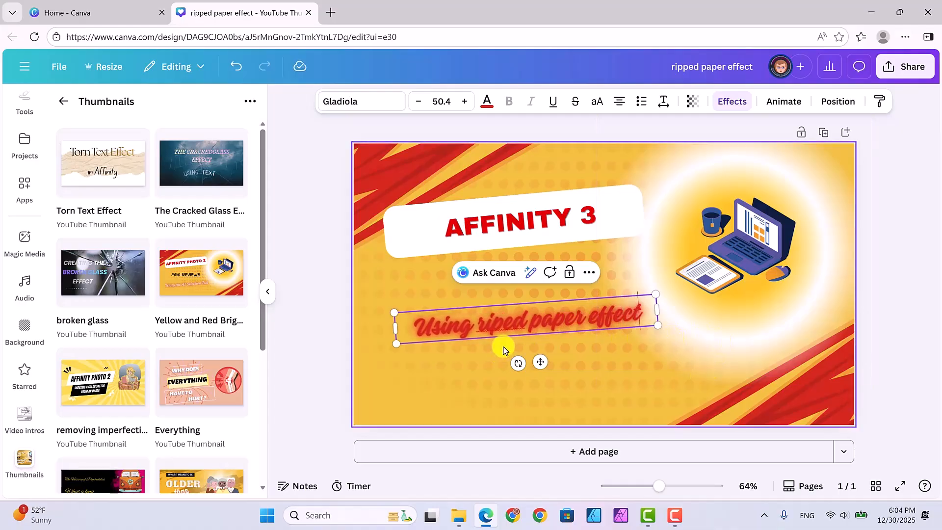
pyautogui.click(502, 325)
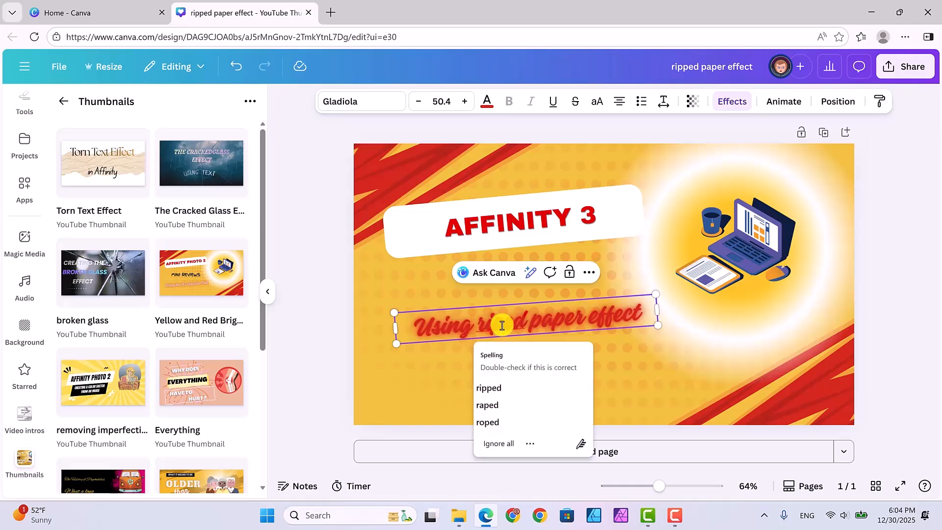
pyautogui.click(489, 388)
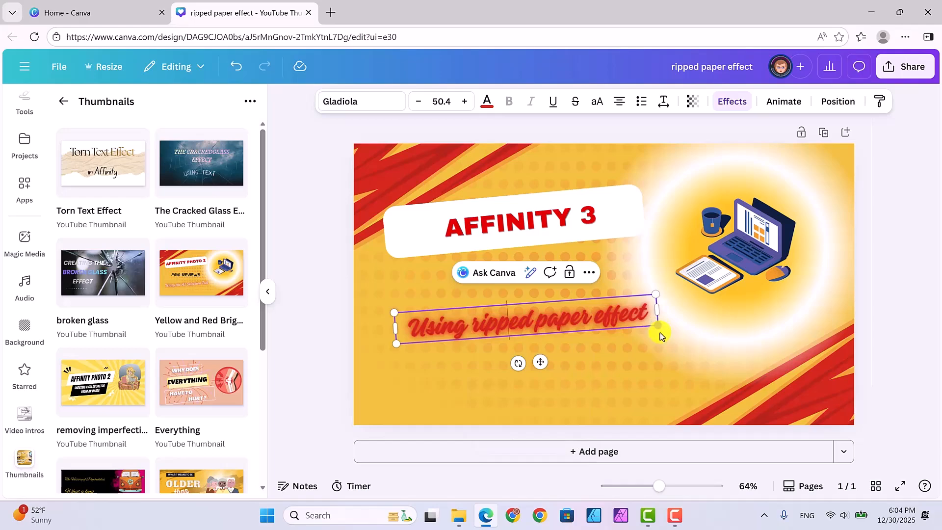
# Step: Increase the subtitle's font size to 60
pyautogui.moveTo(659, 328); pyautogui.dragTo(663, 330)
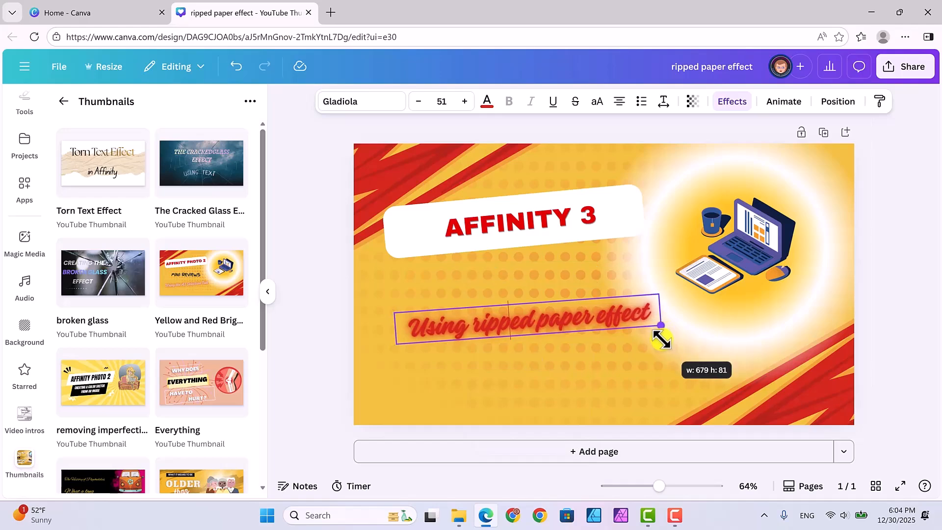
pyautogui.click(464, 102)
pyautogui.click(465, 102)
pyautogui.click(464, 102)
pyautogui.click(465, 103)
pyautogui.click(465, 102)
pyautogui.click(465, 102)
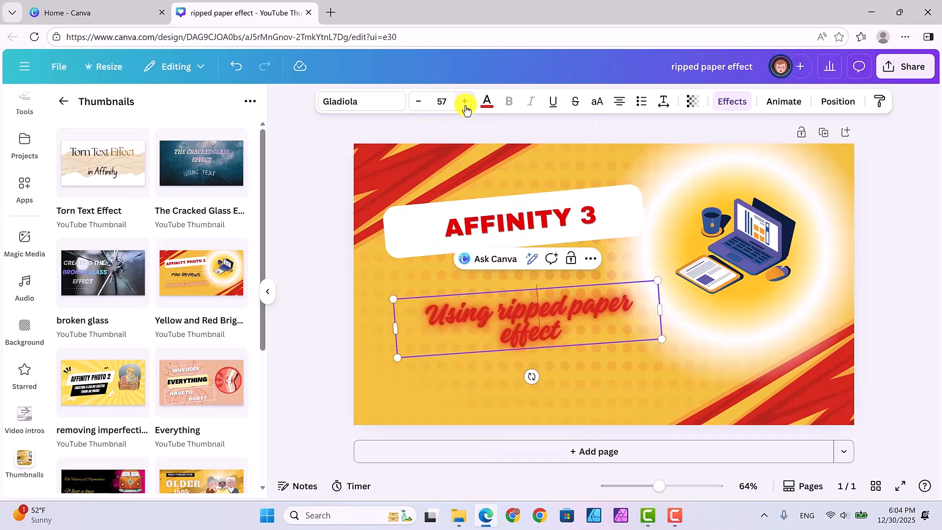
pyautogui.click(465, 102)
pyautogui.click(464, 102)
pyautogui.click(465, 103)
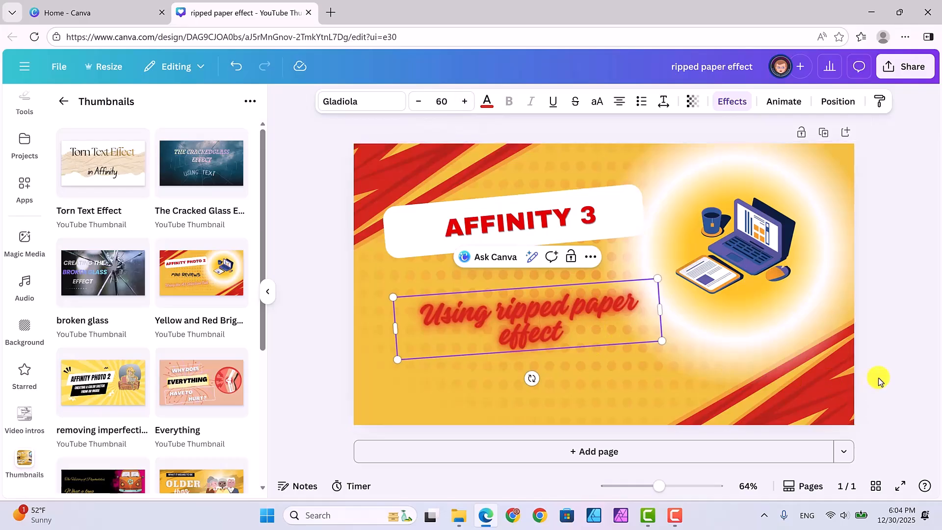
pyautogui.click(891, 353)
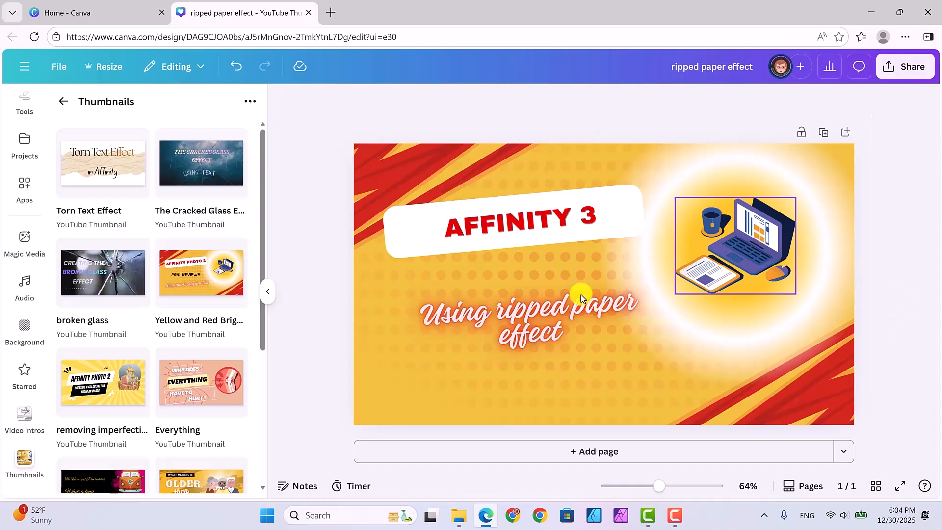
# Step: Enlarge the subtitle to about 62.9 pt and nudge it slightly into position
pyautogui.click(553, 307)
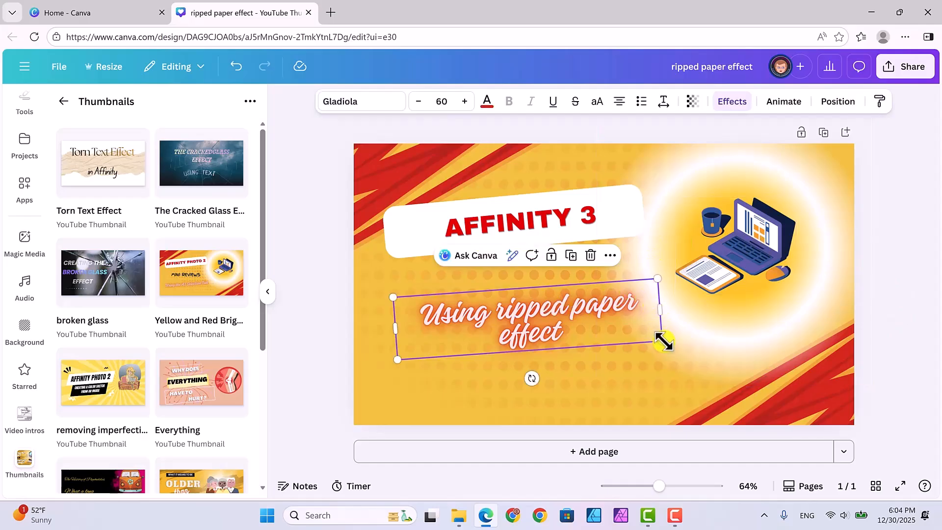
pyautogui.moveTo(669, 343); pyautogui.dragTo(678, 345)
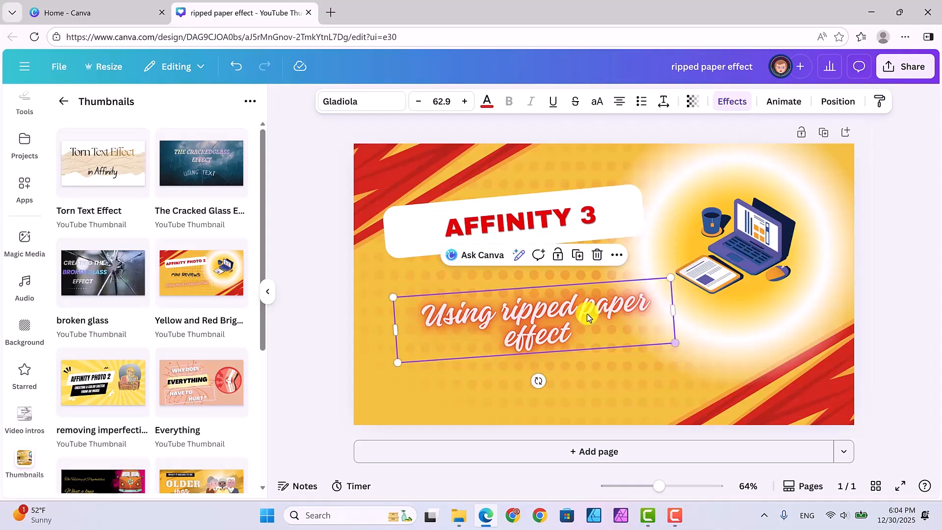
pyautogui.moveTo(579, 313); pyautogui.dragTo(577, 314)
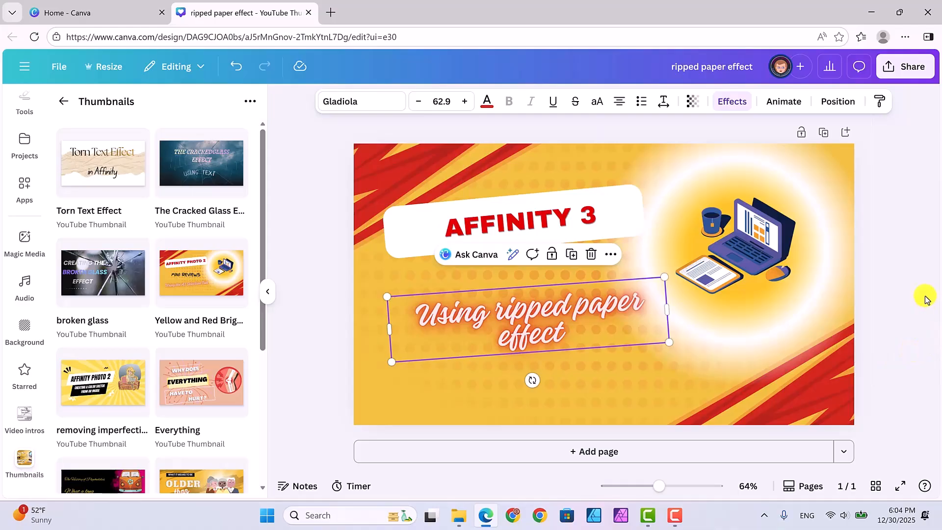
pyautogui.click(322, 208)
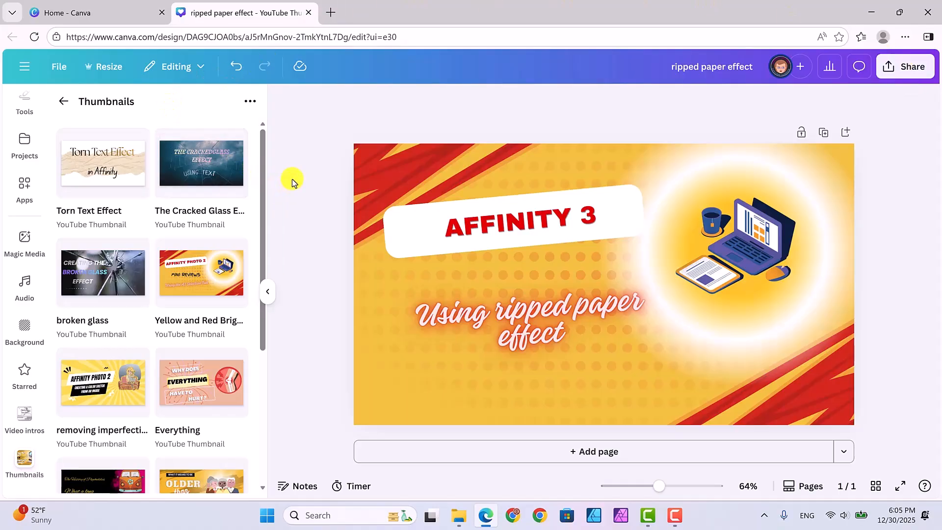
# Step: Move the 'ripped paper effect' design into the Thumbnails folder
pyautogui.moveTo(299, 69)
pyautogui.click(59, 71)
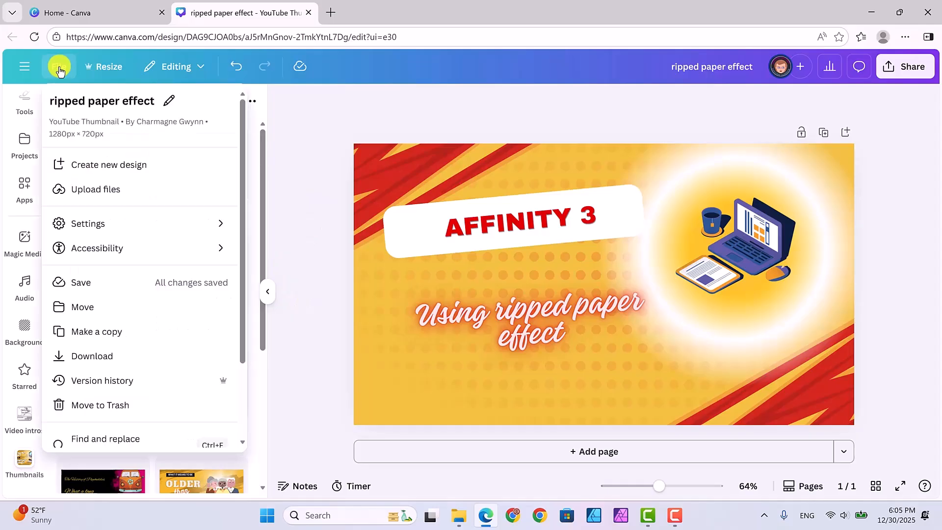
pyautogui.click(88, 307)
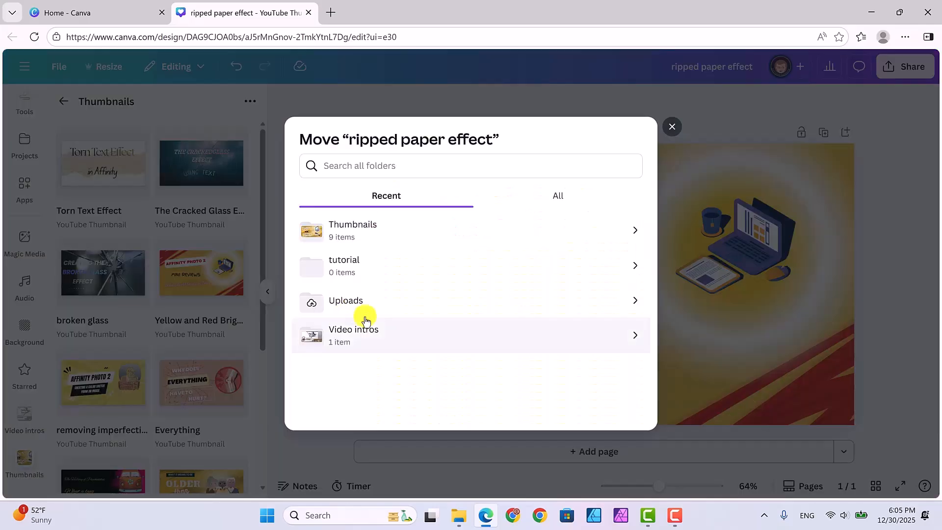
pyautogui.click(500, 233)
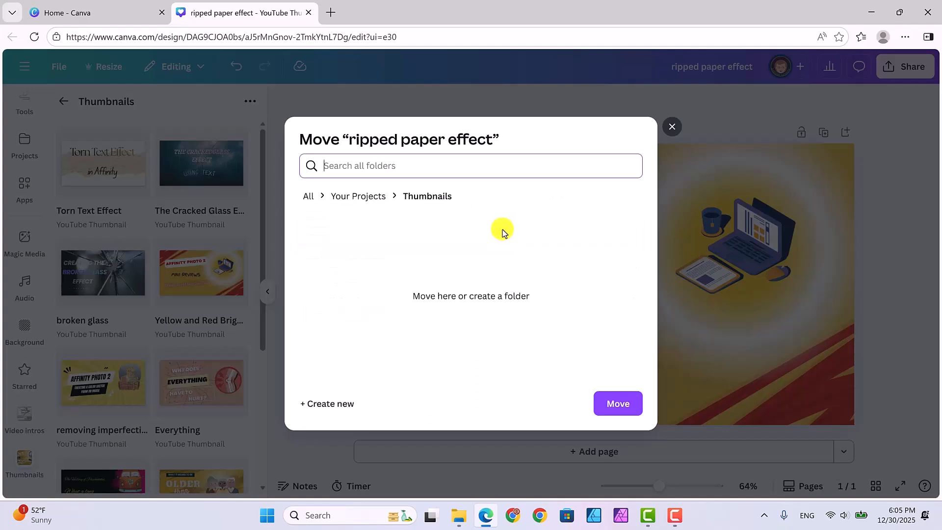
pyautogui.click(617, 404)
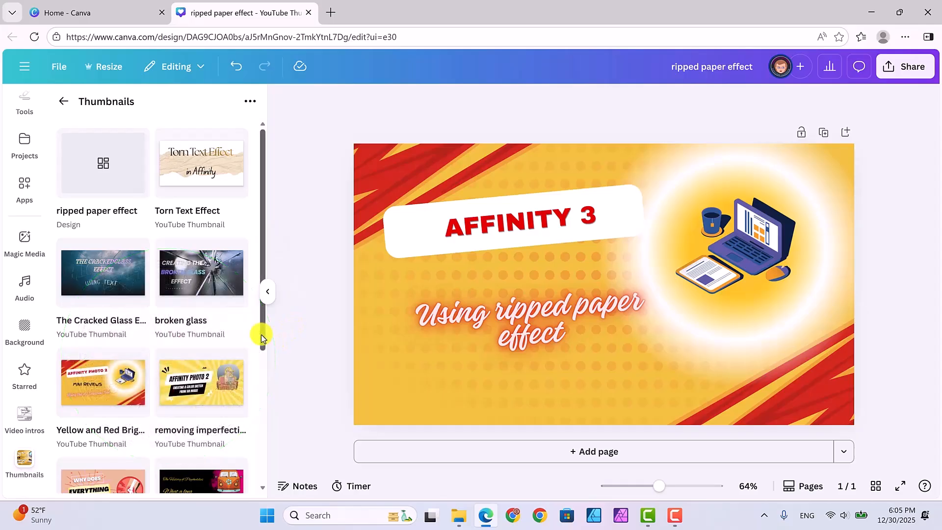
# Step: Switch to the Home tab, refresh it and review the Recents designs list
pyautogui.moveTo(262, 336); pyautogui.dragTo(263, 343)
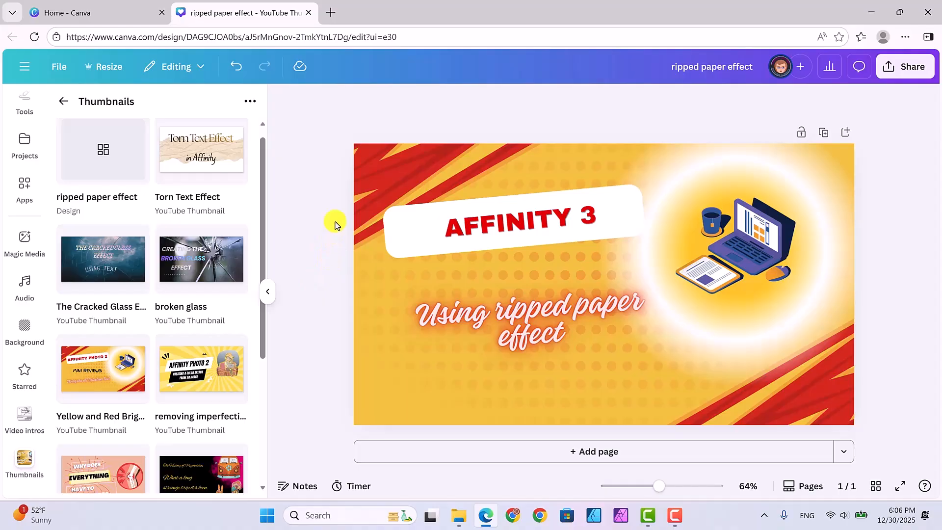
pyautogui.click(156, 20)
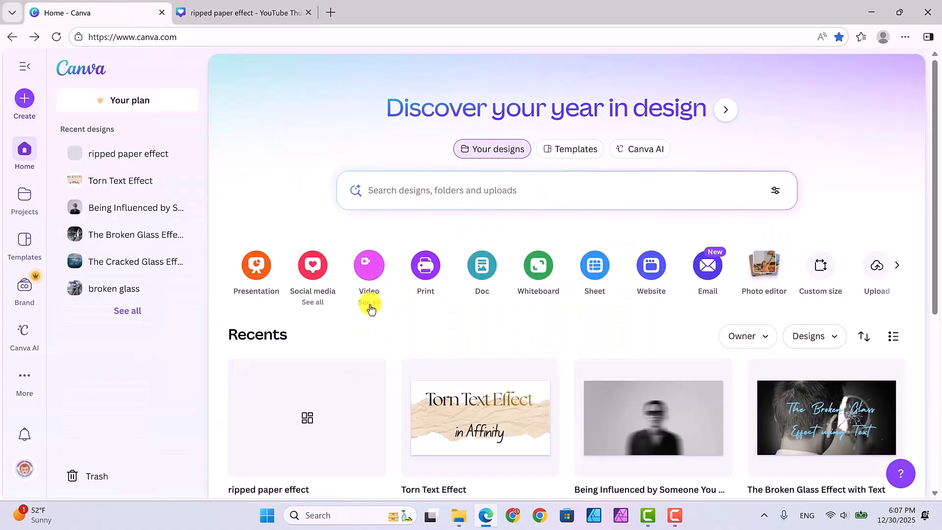
pyautogui.scroll(-2, 370, 308)
pyautogui.scroll(-3, 371, 303)
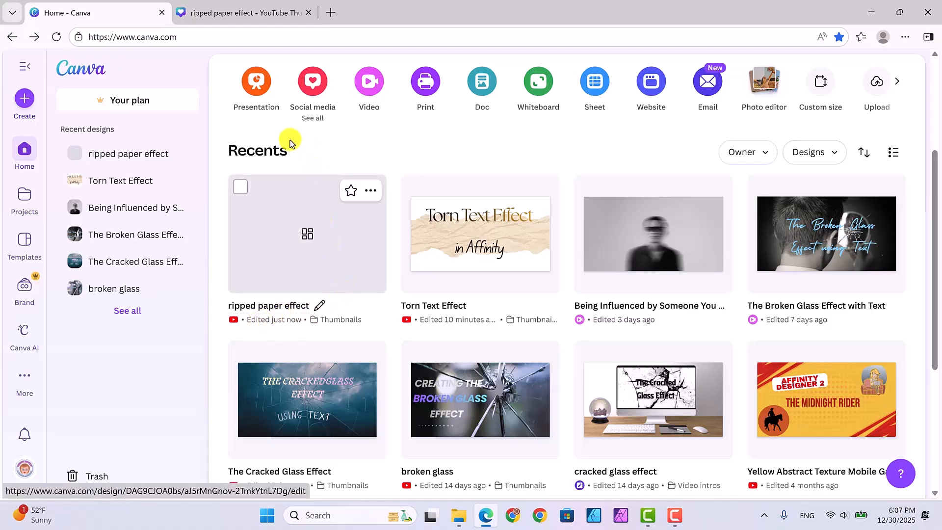
pyautogui.click(56, 37)
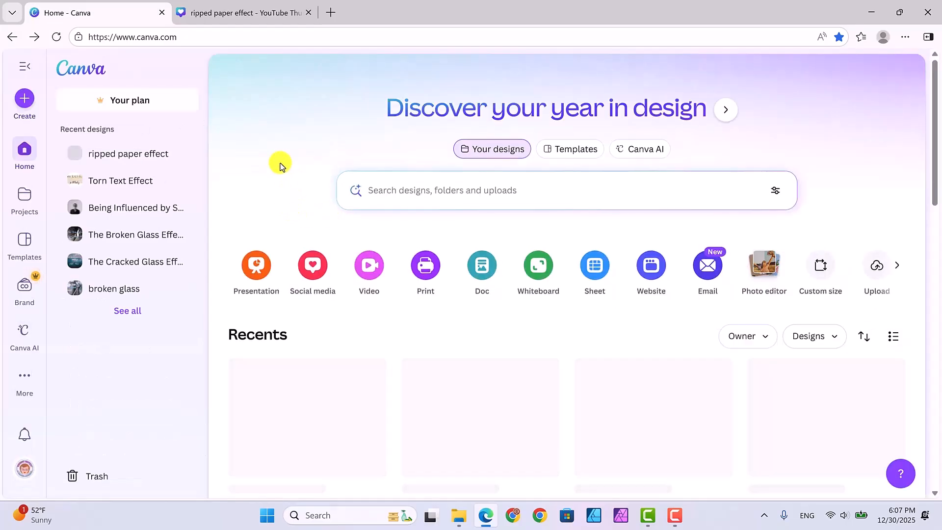
pyautogui.scroll(-3, 396, 304)
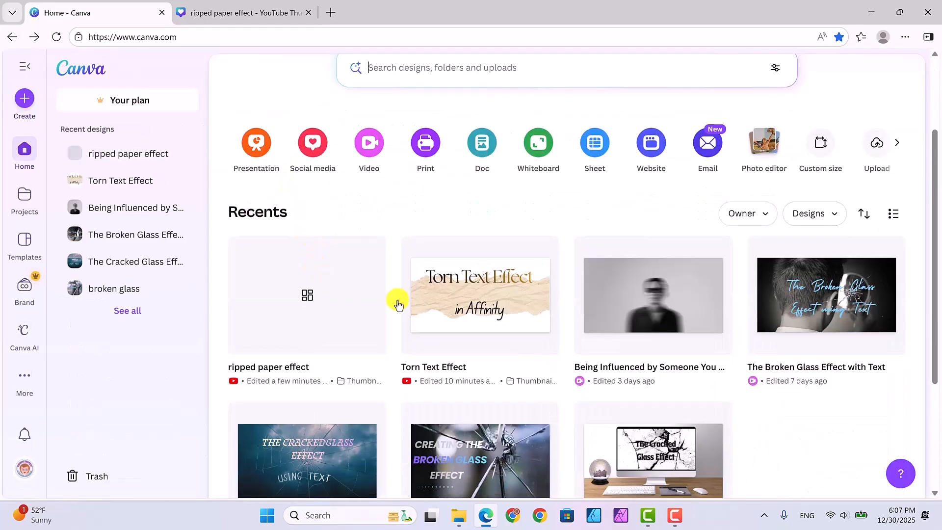